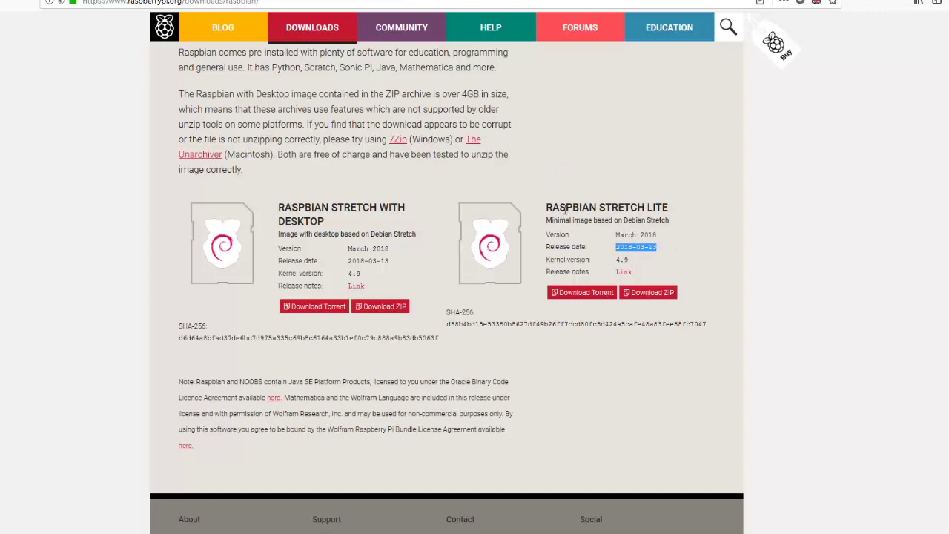
# Check the Raspbian Stretch Lite release date and its ZIP file size, and dismiss the download dialog without saving
pyautogui.moveTo(565, 210); pyautogui.dragTo(693, 249)
pyautogui.click(692, 247)
pyautogui.moveTo(222, 75); pyautogui.dragTo(242, 75)
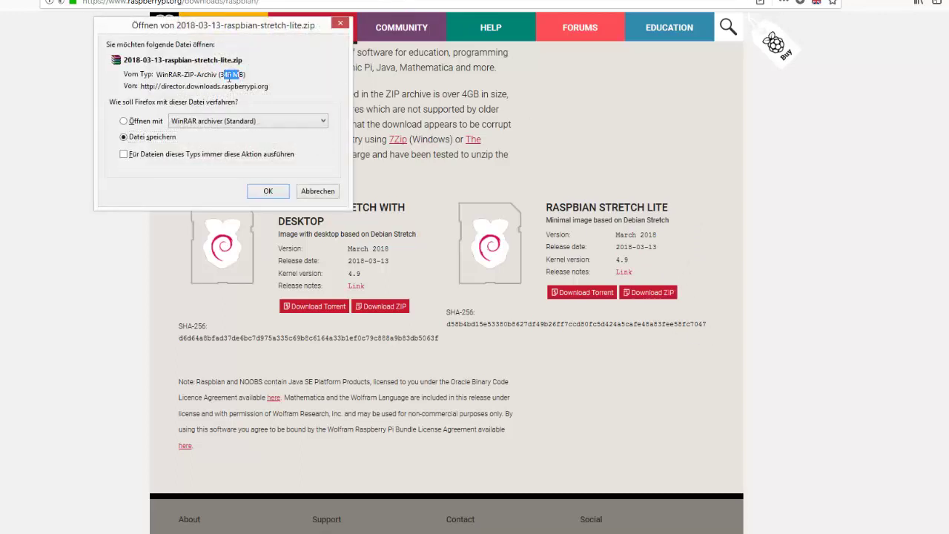
pyautogui.click(262, 74)
pyautogui.click(341, 27)
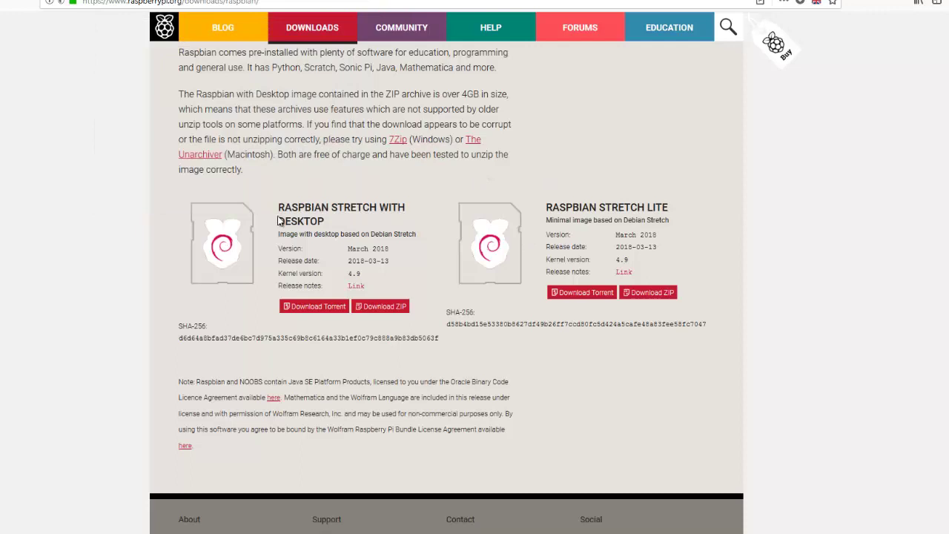
# Compare the Raspbian Stretch with Desktop entry with the Stretch Lite entry, including the release date
pyautogui.moveTo(280, 221); pyautogui.dragTo(363, 226)
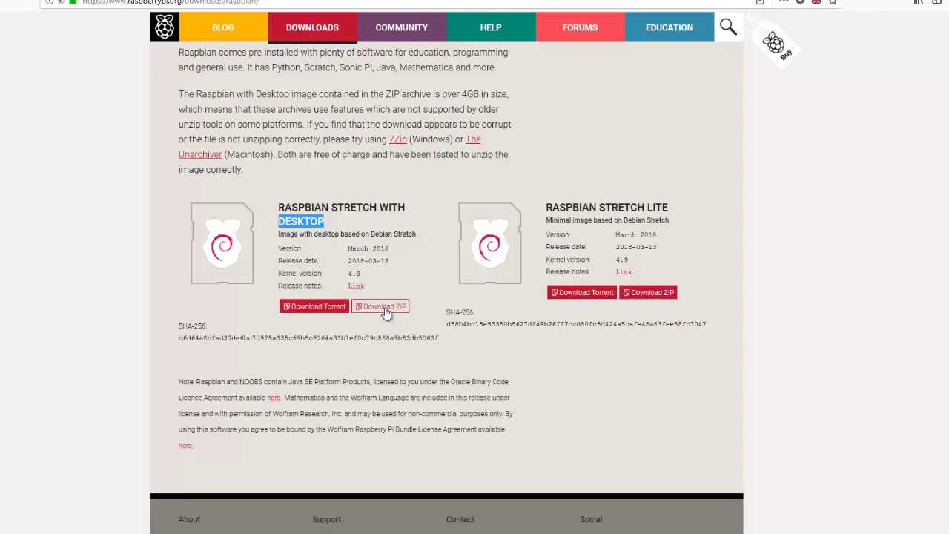
pyautogui.moveTo(553, 207); pyautogui.dragTo(676, 213)
pyautogui.click(693, 224)
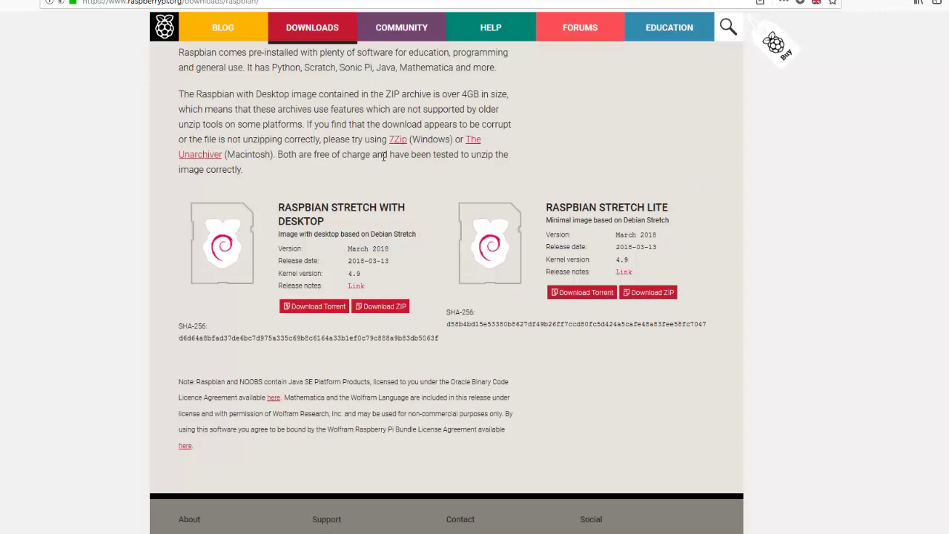
pyautogui.tripleClick(345, 264)
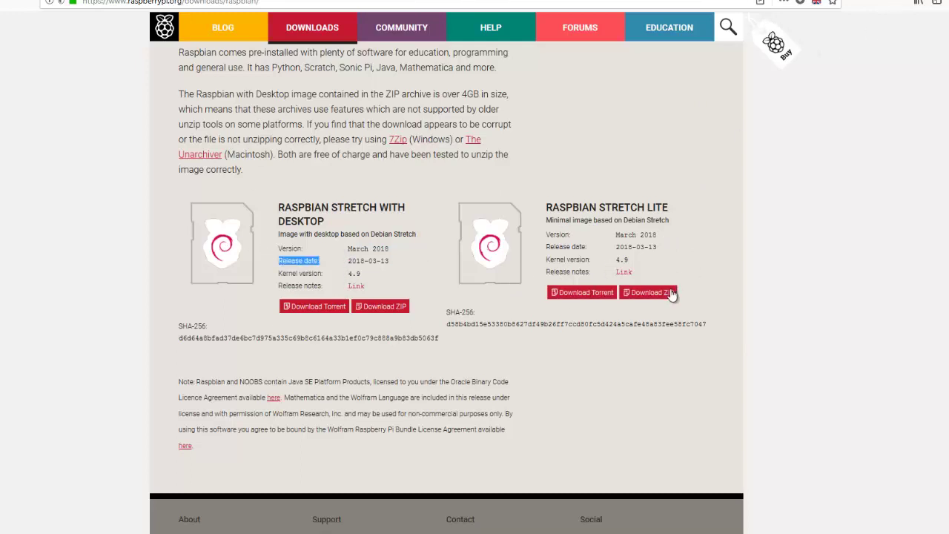
pyautogui.moveTo(552, 212); pyautogui.dragTo(281, 208)
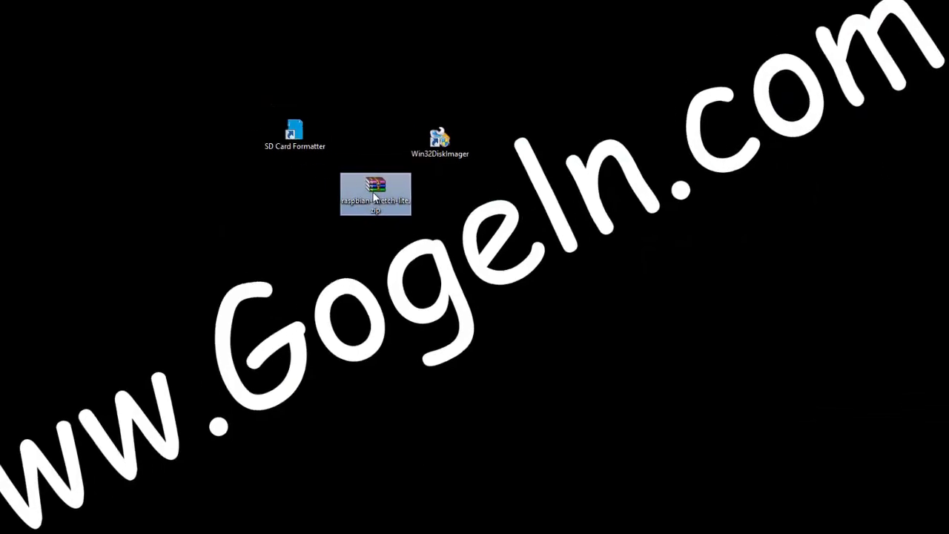
# Extract raspbian-stretch-lite.zip directly onto the desktop and place the extracted .img file above the SD Card Formatter and Win32DiskImager shortcuts
pyautogui.rightClick(407, 225)
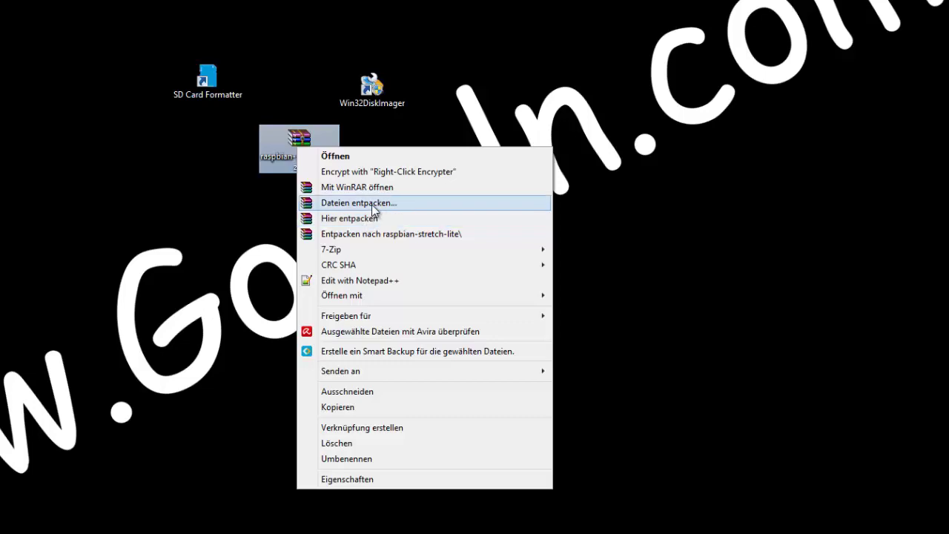
pyautogui.click(373, 218)
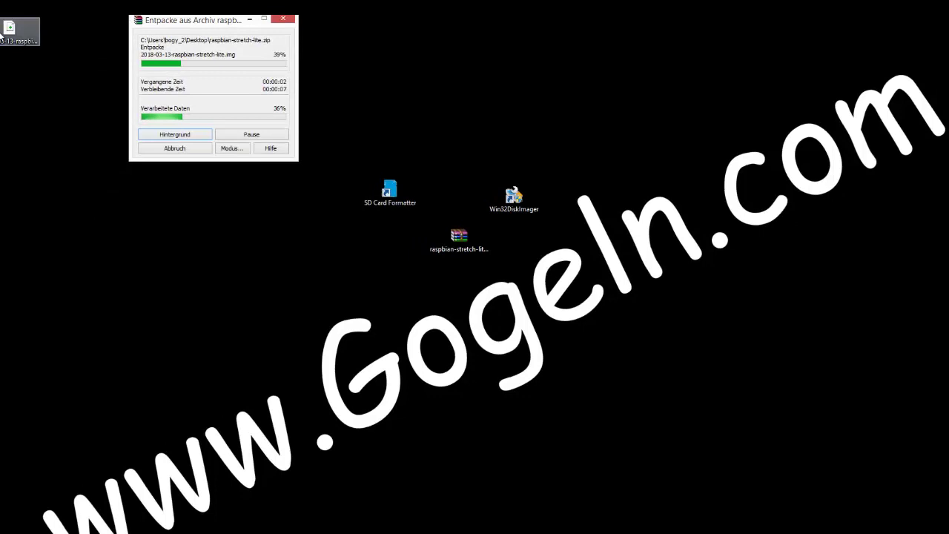
pyautogui.moveTo(1, 32); pyautogui.dragTo(452, 124)
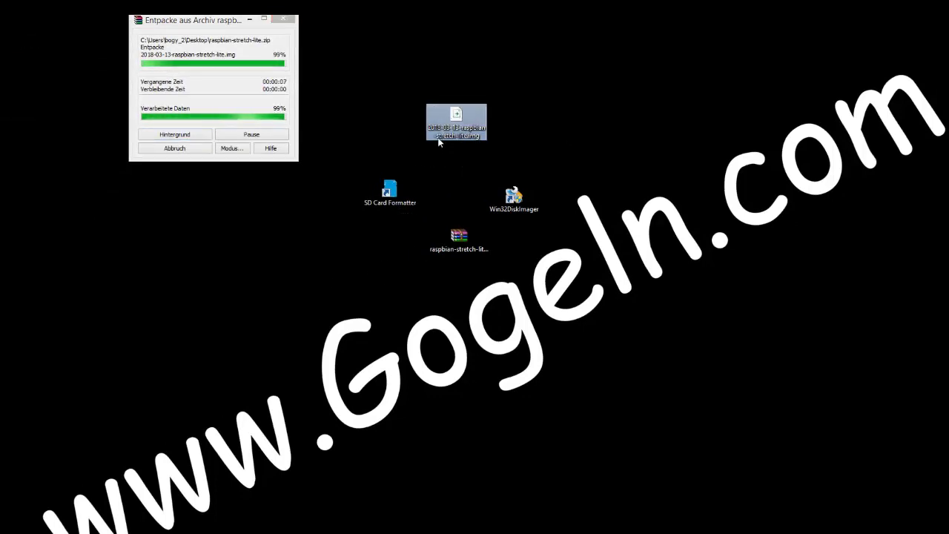
pyautogui.click(470, 134)
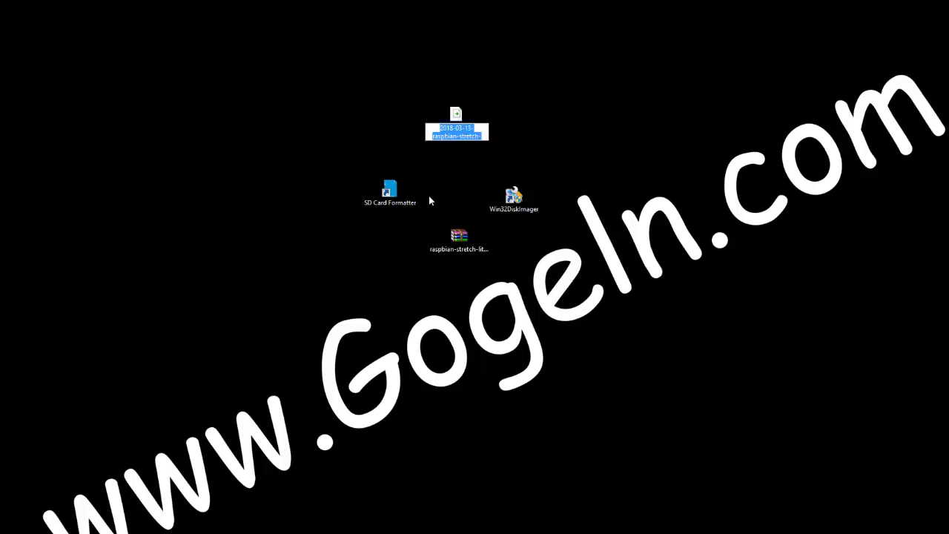
pyautogui.click(535, 414)
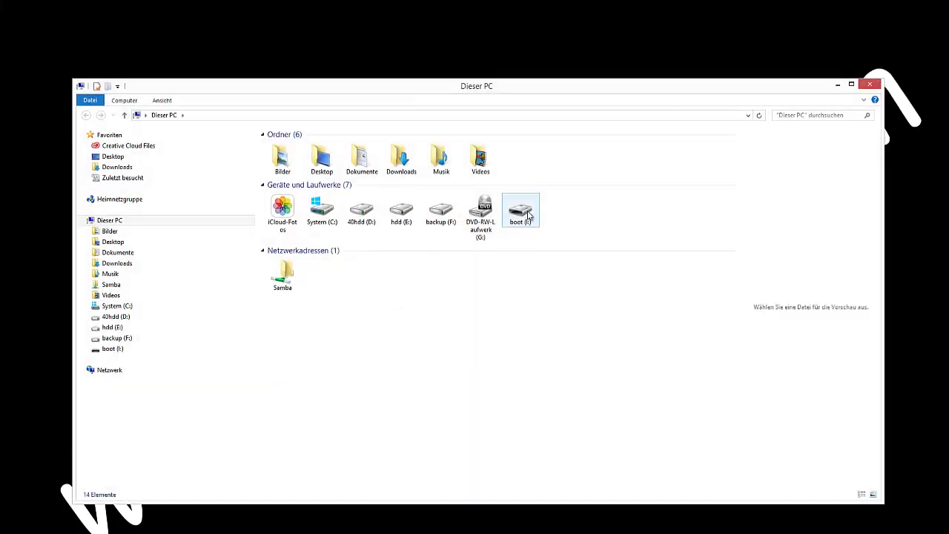
# Examine the files on the boot (I:) drive, return to the drive overview, and close the file explorer
pyautogui.click(529, 218)
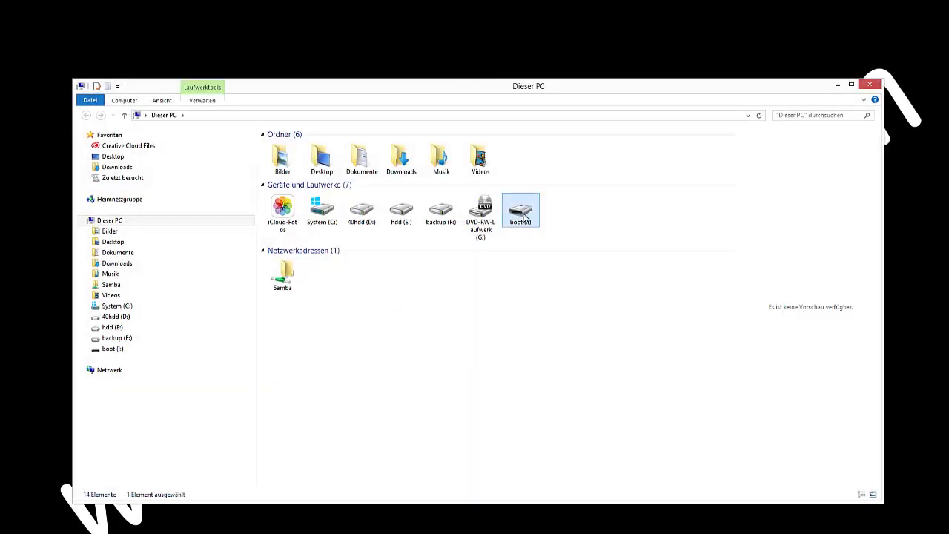
pyautogui.doubleClick(524, 216)
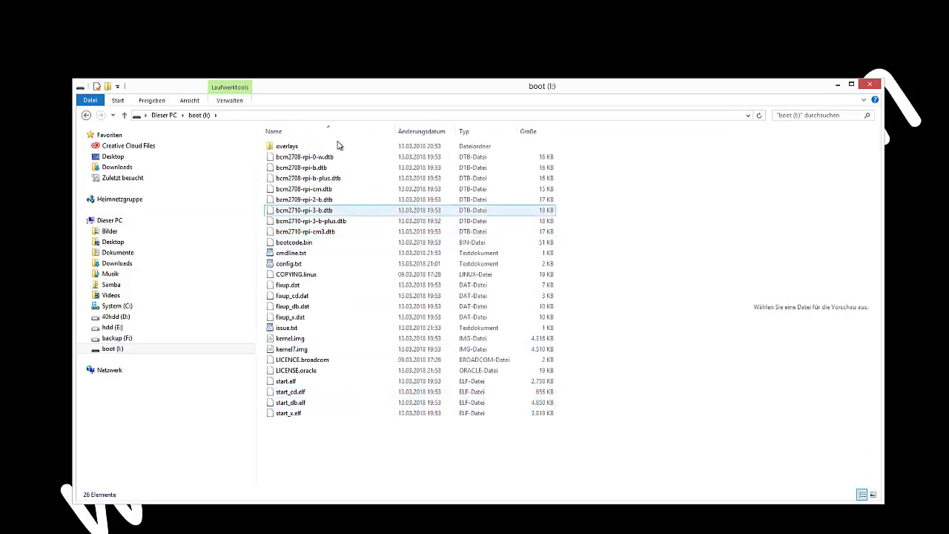
pyautogui.click(85, 117)
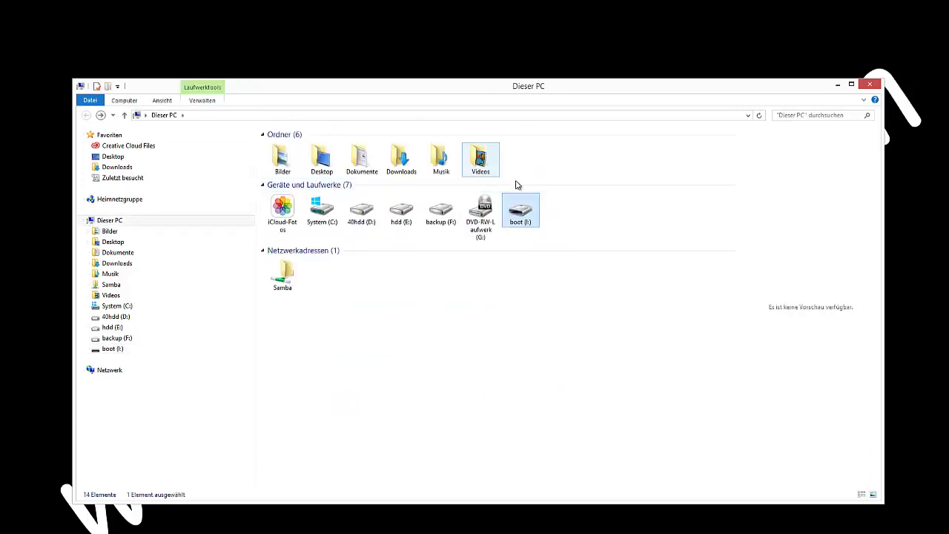
pyautogui.moveTo(575, 240); pyautogui.dragTo(500, 195)
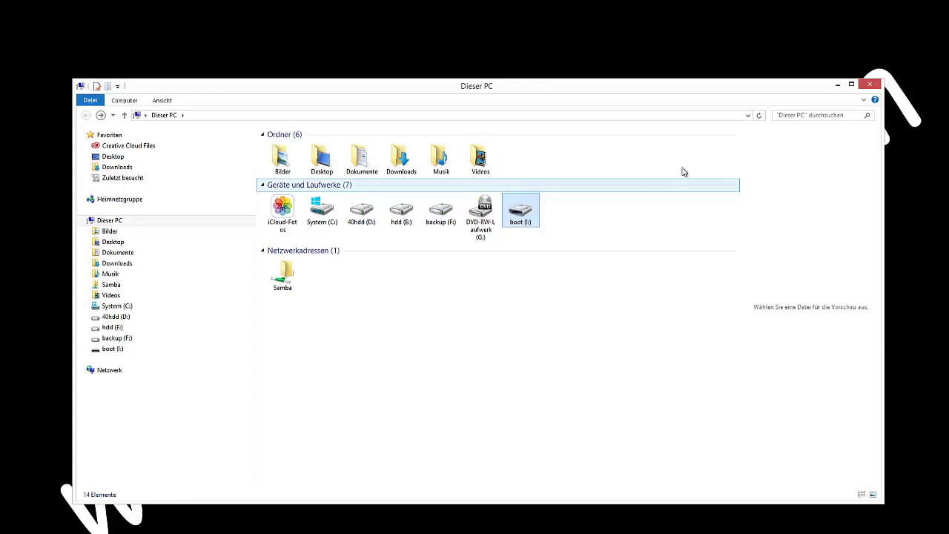
pyautogui.click(871, 87)
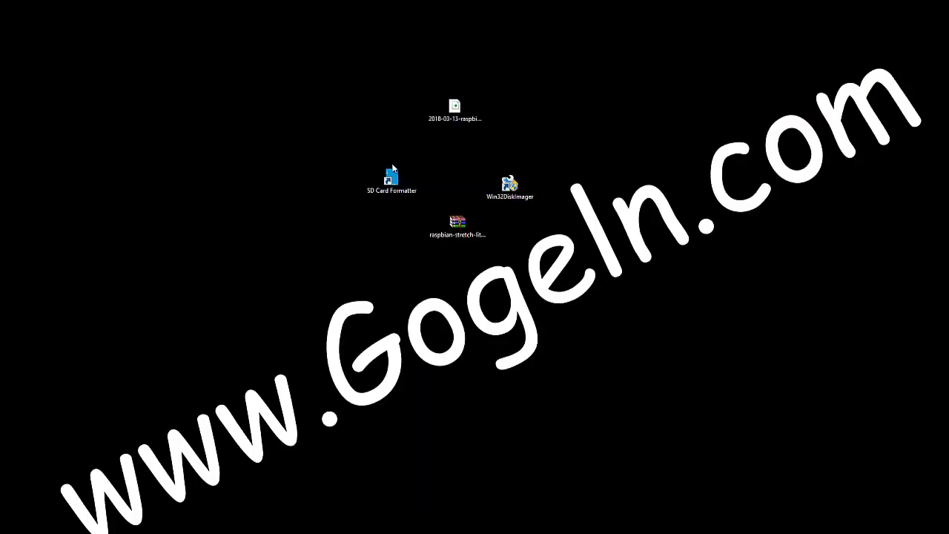
# Launch SD Card Formatter with permission to make changes and keep the I:\ boot card as the card to format
pyautogui.moveTo(446, 124); pyautogui.dragTo(456, 138)
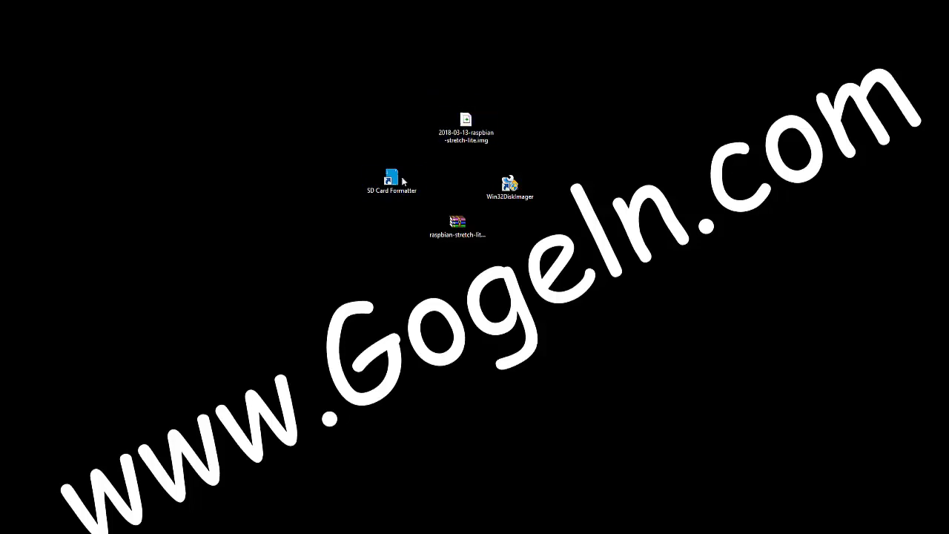
pyautogui.doubleClick(393, 186)
pyautogui.click(906, 307)
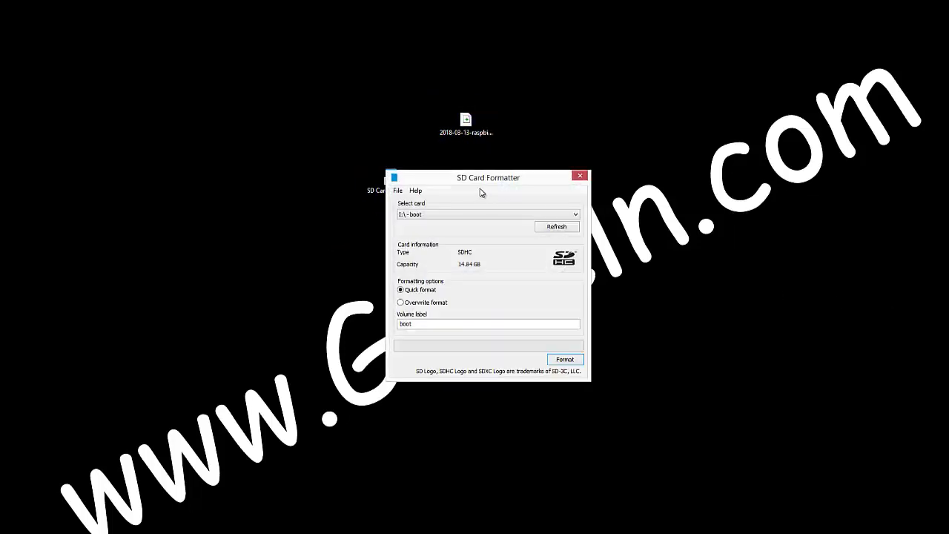
pyautogui.moveTo(445, 177); pyautogui.dragTo(632, 84)
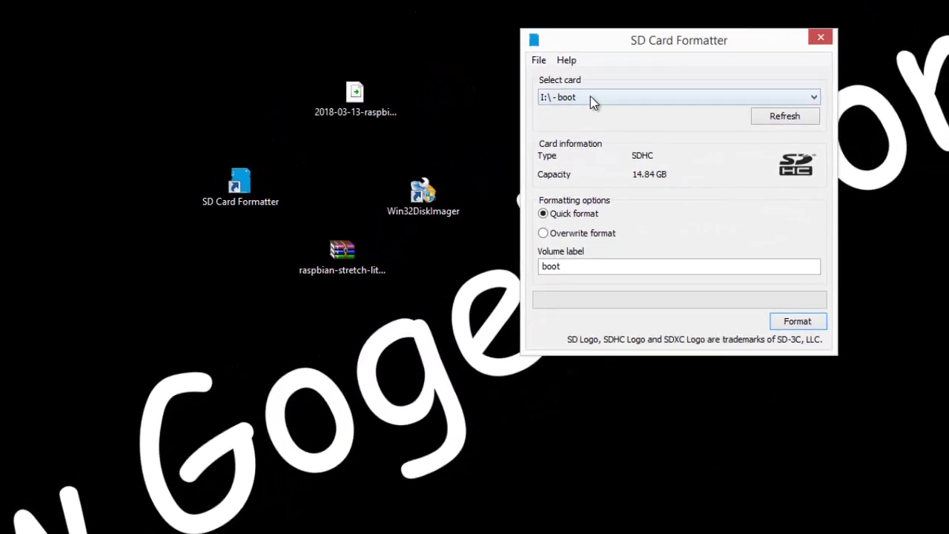
pyautogui.click(591, 100)
pyautogui.click(590, 100)
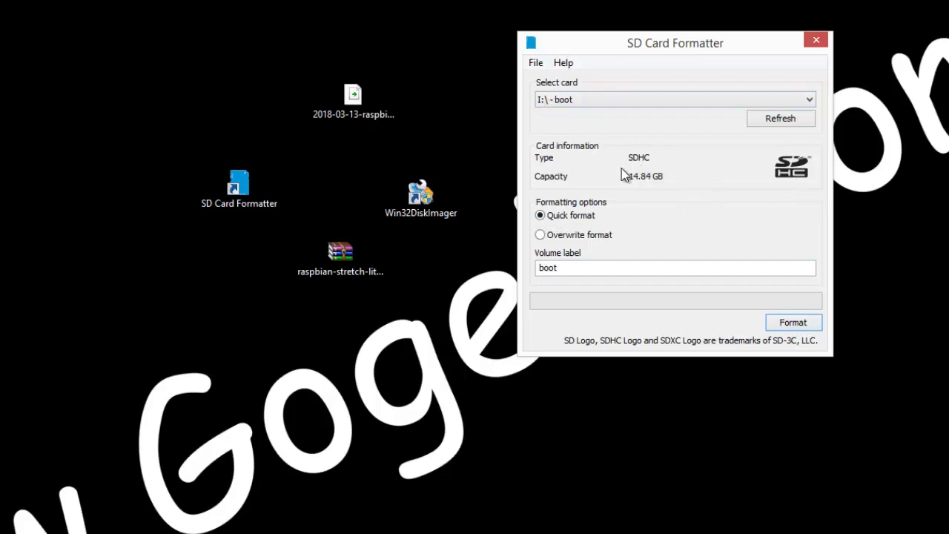
# Quick format the I:\ card, close SD Card Formatter, and check the contents of the BOOT (I:) drive
pyautogui.click(792, 323)
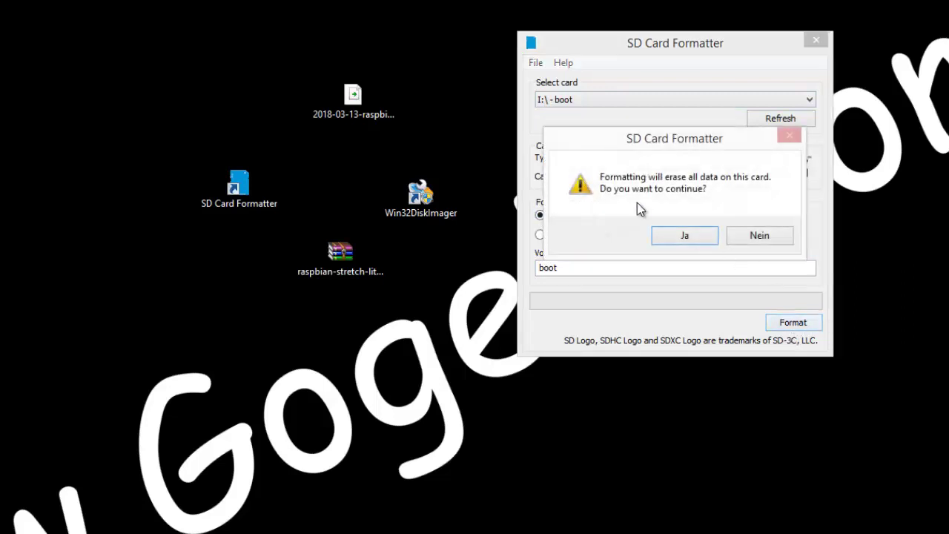
pyautogui.click(682, 239)
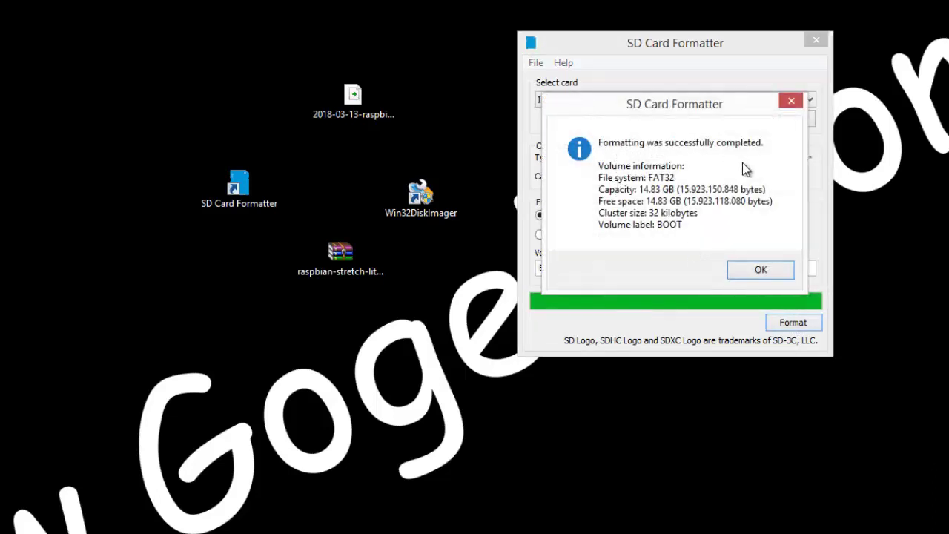
pyautogui.click(753, 269)
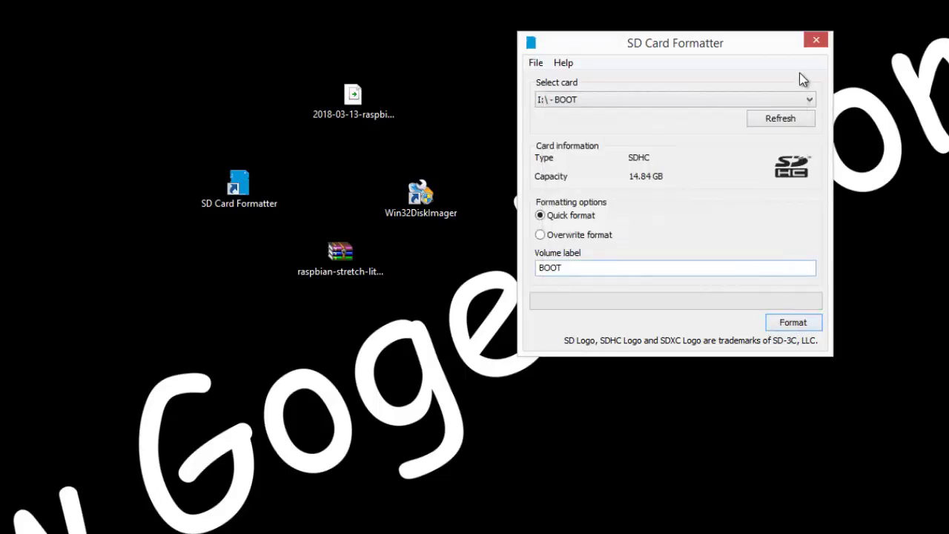
pyautogui.click(816, 41)
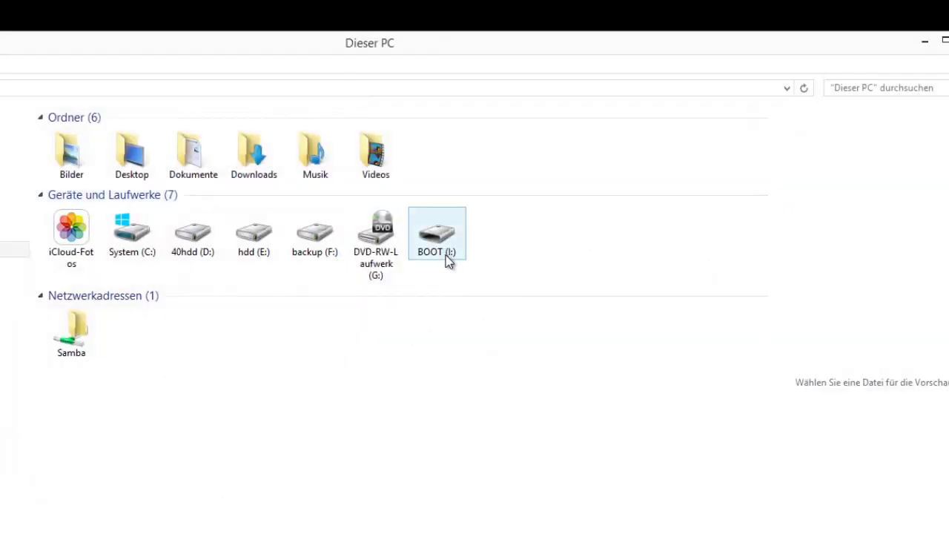
pyautogui.doubleClick(449, 256)
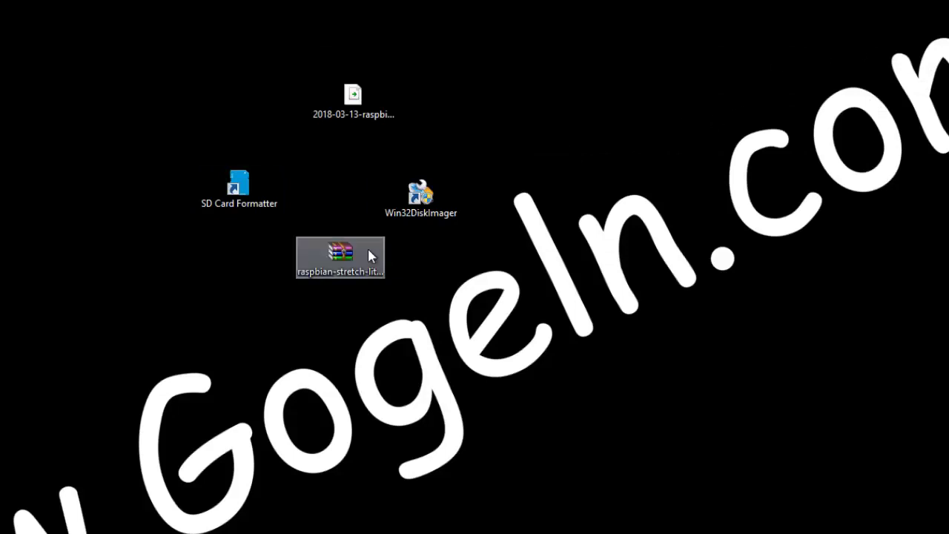
# Launch Win32 Disk Imager with administrator permission and keep [I:\] as the target device
pyautogui.click(416, 217)
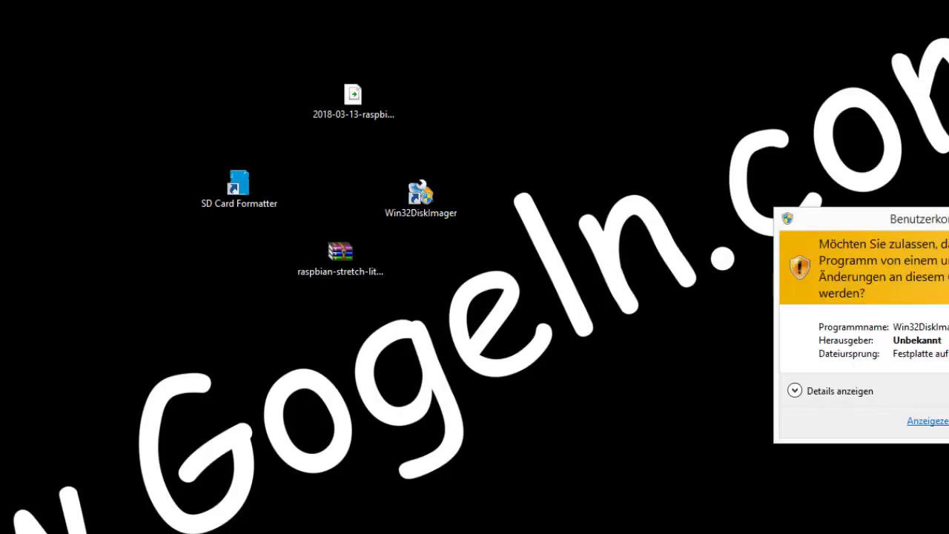
pyautogui.hotkey('alt', 'j')
pyautogui.moveTo(377, 205); pyautogui.dragTo(185, 222)
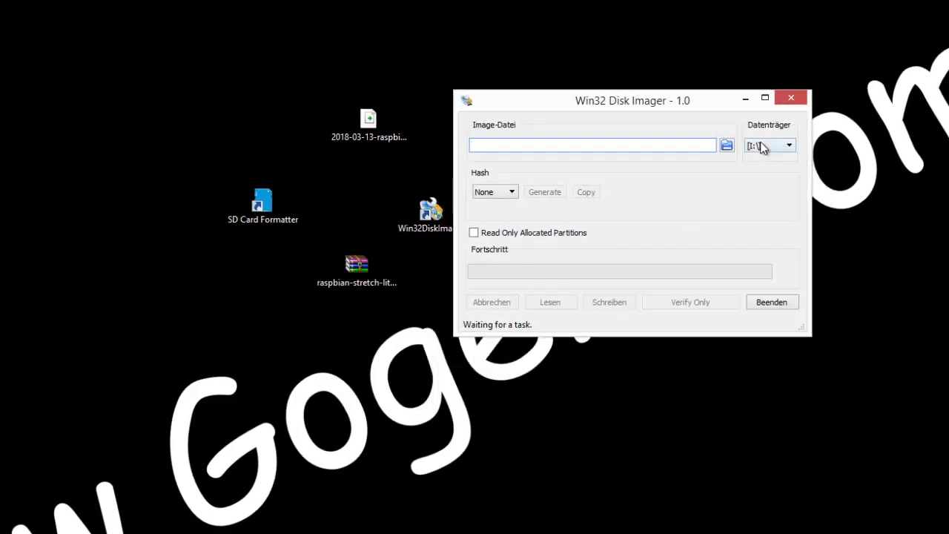
pyautogui.click(763, 147)
pyautogui.click(778, 155)
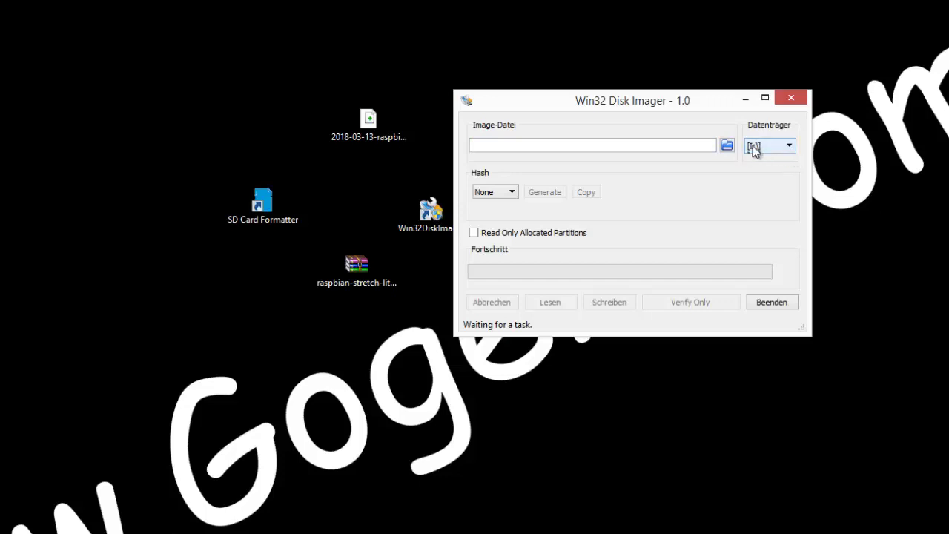
pyautogui.click(753, 148)
pyautogui.click(756, 150)
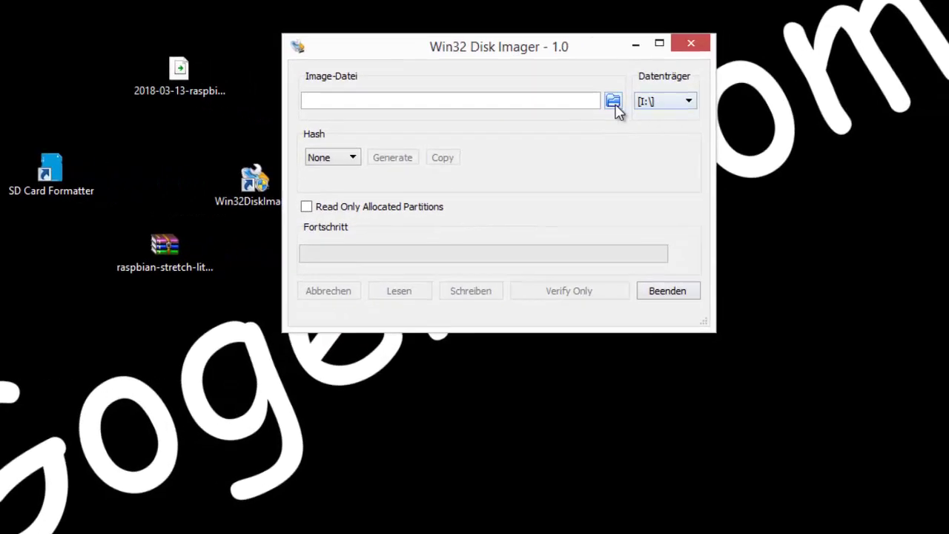
# Load 2018-03-13-raspbian-stretch-lite.img from the Desktop folder as the image file
pyautogui.click(614, 102)
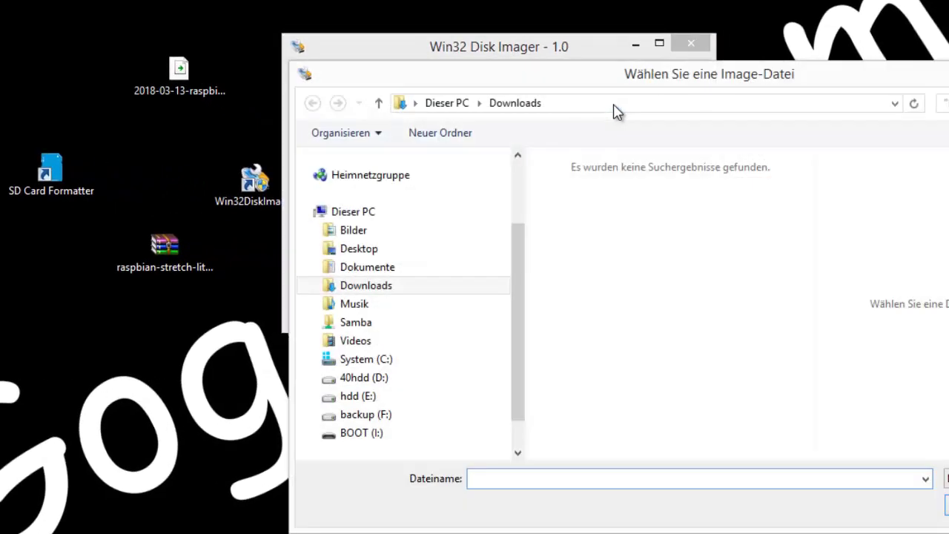
pyautogui.click(327, 249)
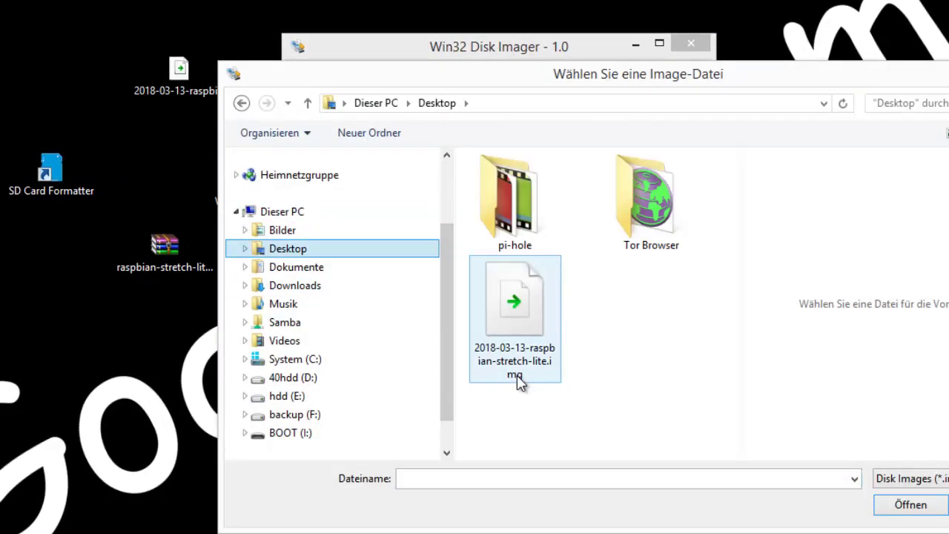
pyautogui.doubleClick(510, 375)
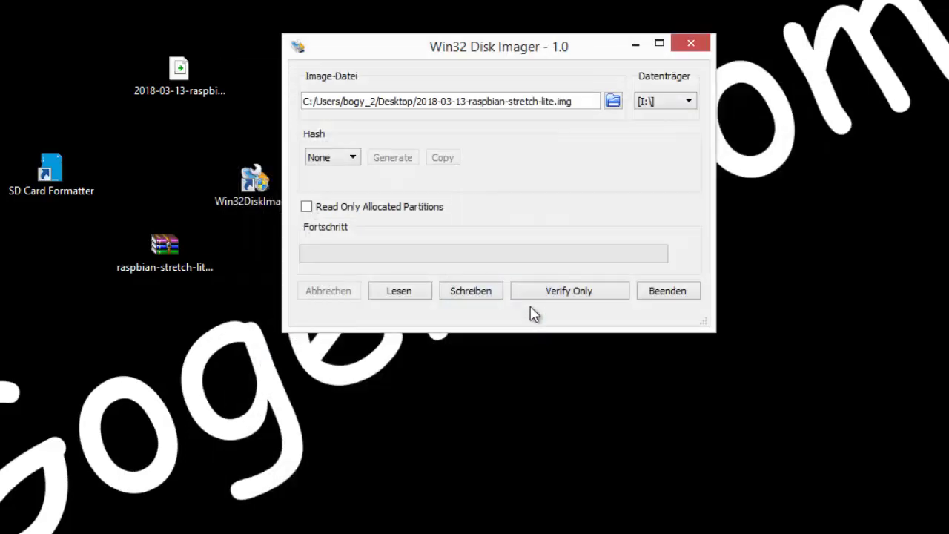
# Write the loaded Raspbian image to the I:\ card, accepting the overwrite of the device
pyautogui.click(479, 297)
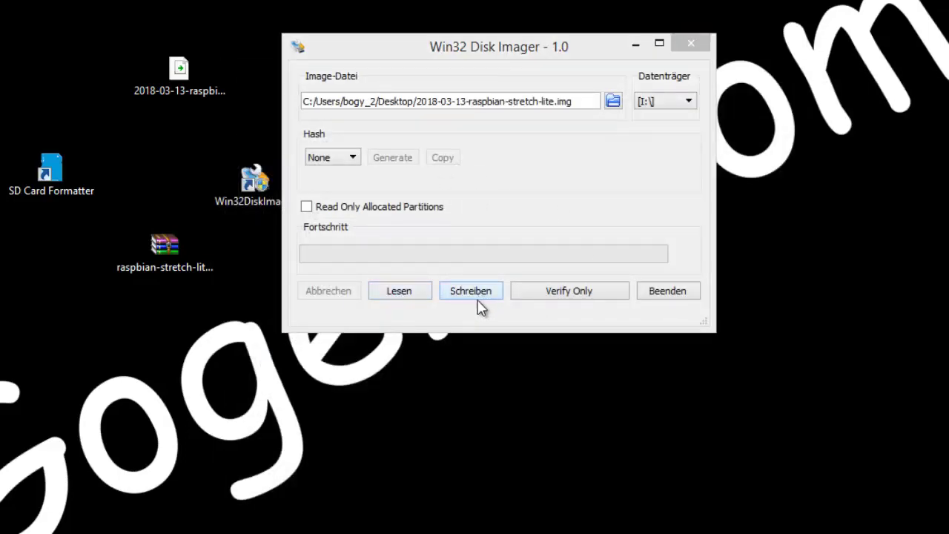
pyautogui.click(609, 220)
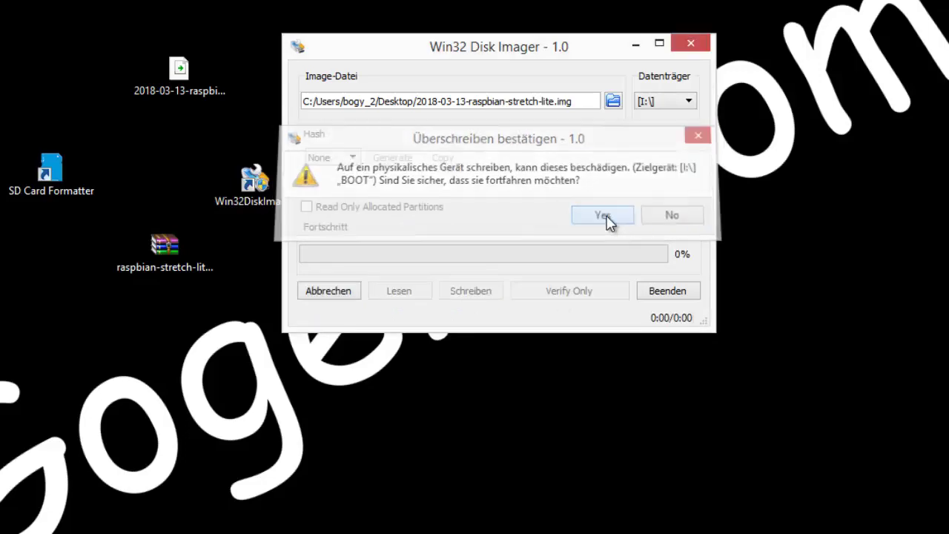
pyautogui.moveTo(604, 60); pyautogui.dragTo(641, 1)
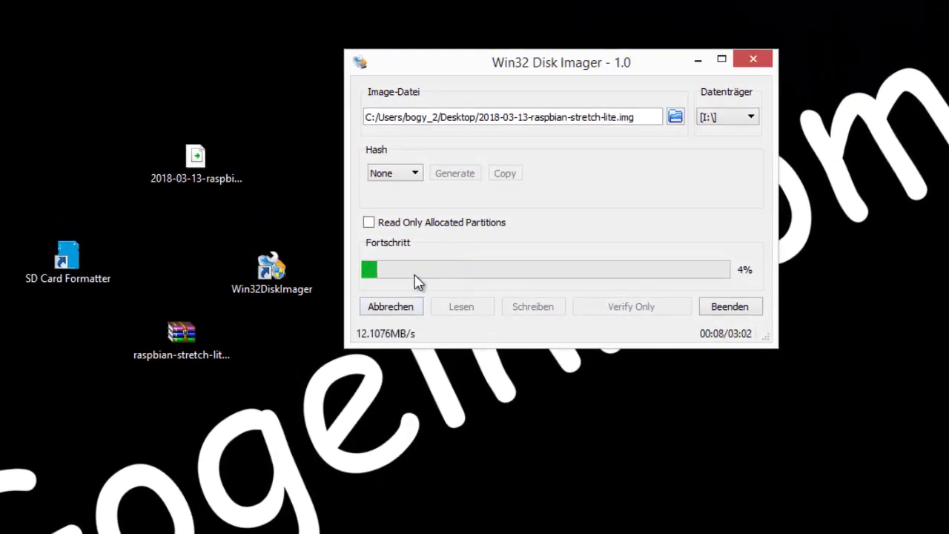
# Acknowledge the completed image write to the I:\ card and exit Win32 Disk Imager
pyautogui.moveTo(568, 60); pyautogui.dragTo(194, 50)
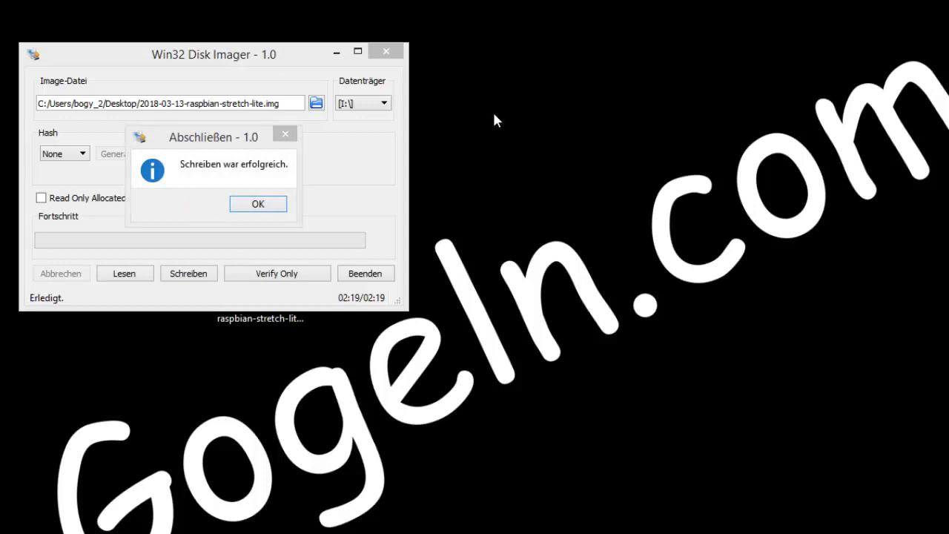
pyautogui.moveTo(227, 138); pyautogui.dragTo(623, 224)
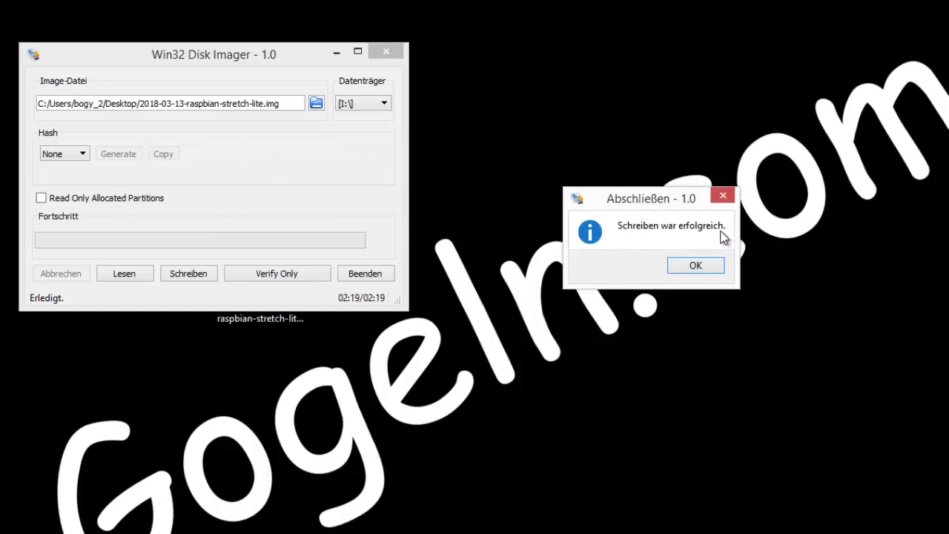
pyautogui.click(695, 266)
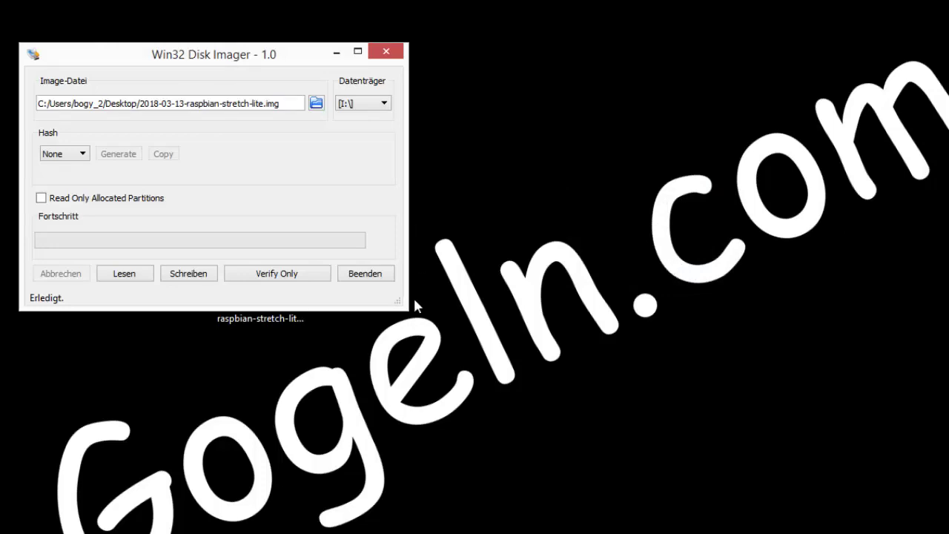
pyautogui.click(384, 277)
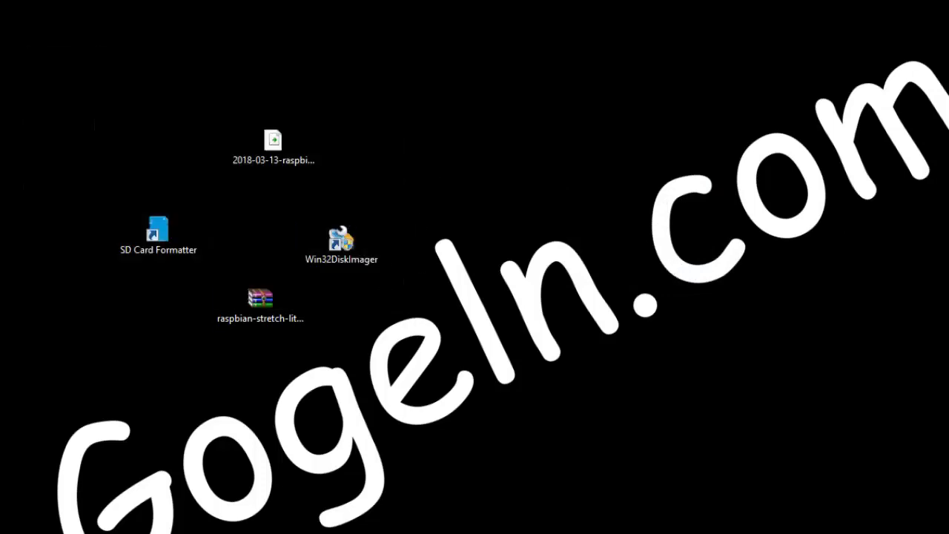
# Switch to File Explorer, open the boot (I:) drive, and examine the Raspbian boot files written to the card
pyautogui.press('super+e')
pyautogui.doubleClick(423, 261)
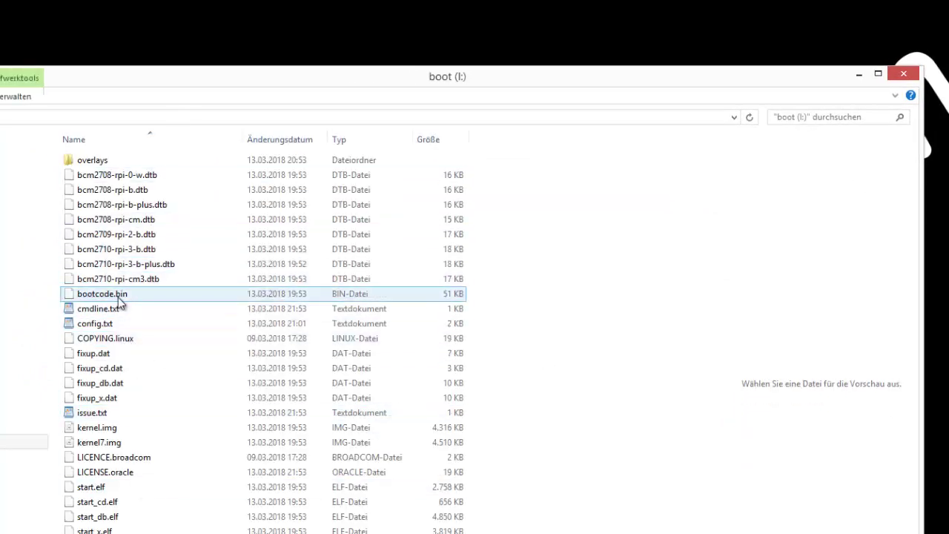
pyautogui.click(2, 148)
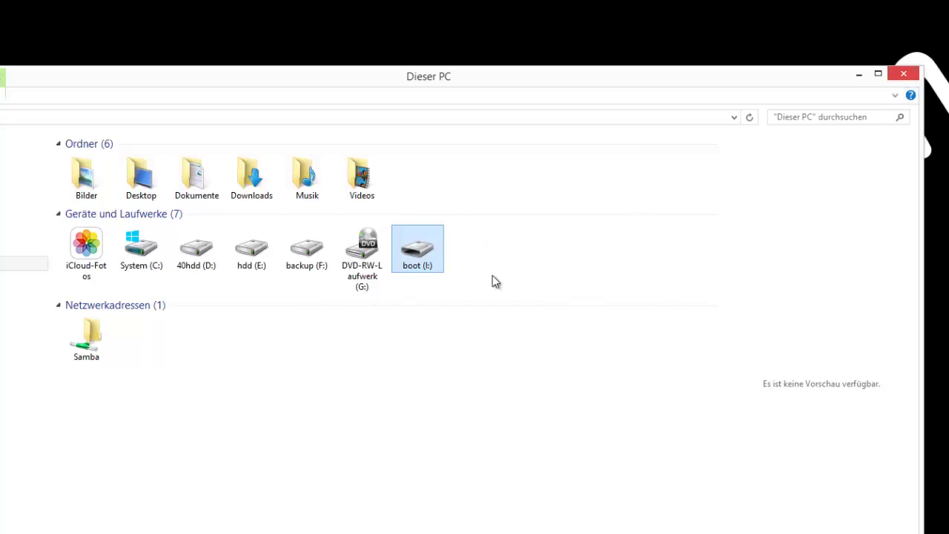
pyautogui.doubleClick(413, 259)
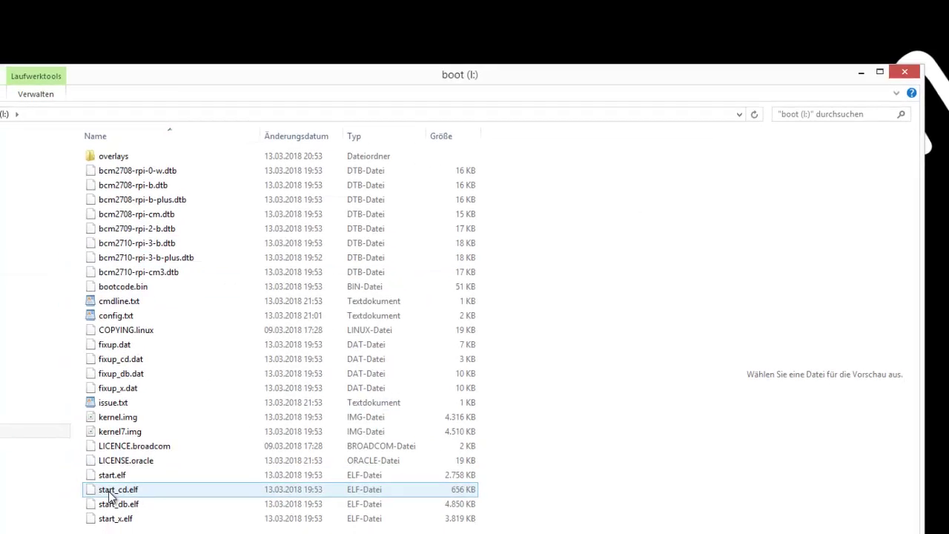
pyautogui.moveTo(109, 531); pyautogui.dragTo(122, 533)
pyautogui.moveTo(226, 479); pyautogui.dragTo(250, 509)
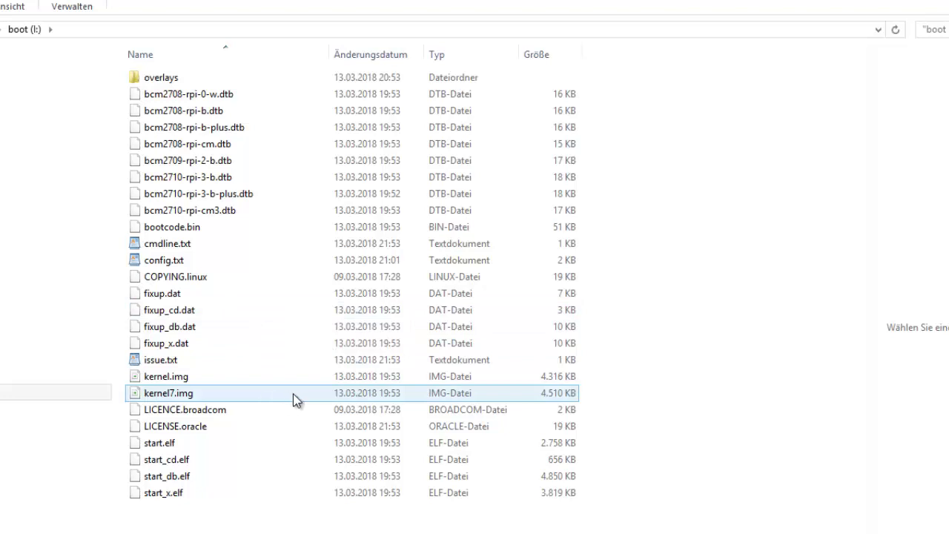
# Create a new text document in the root of the boot (I:) drive and name it ssh.txt
pyautogui.rightClick(252, 524)
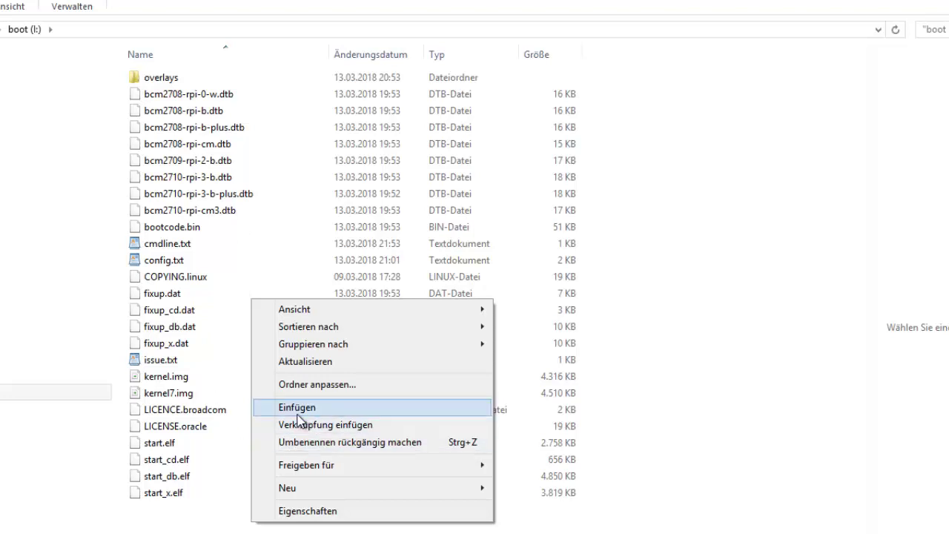
pyautogui.rightClick(217, 521)
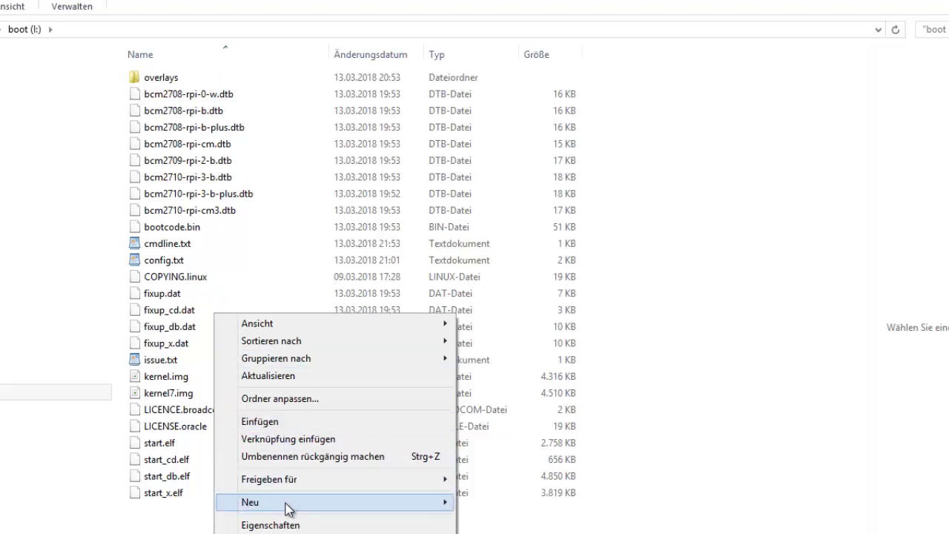
pyautogui.moveTo(454, 506)
pyautogui.click(488, 533)
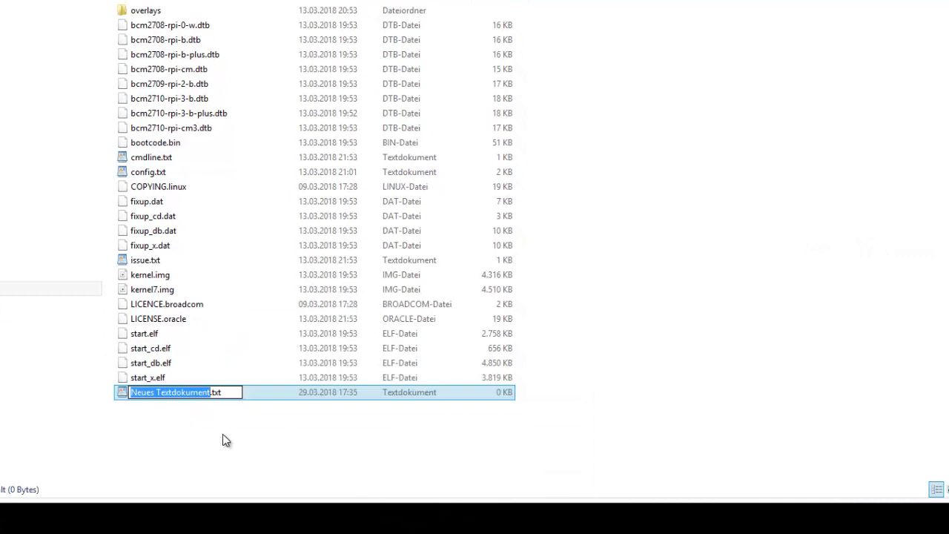
pyautogui.click(226, 412)
pyautogui.rightClick(219, 398)
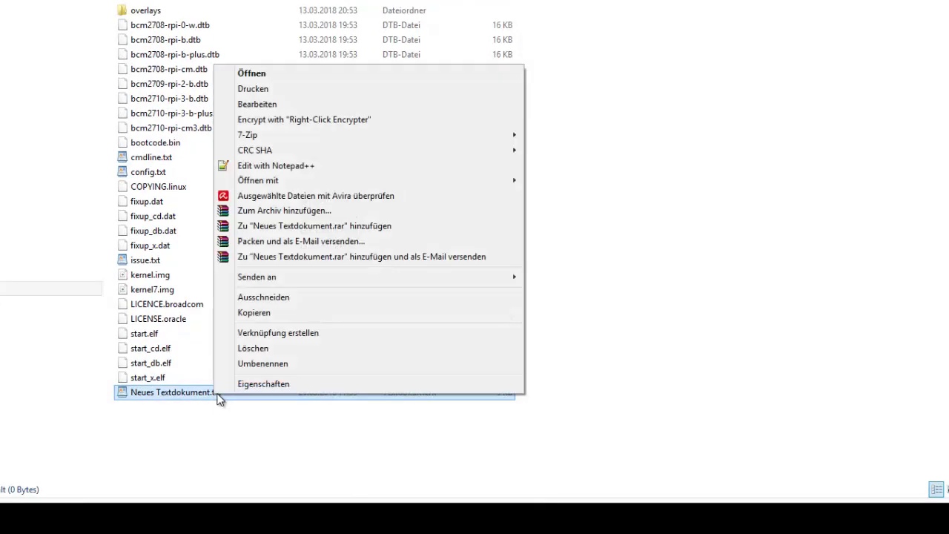
pyautogui.click(261, 365)
pyautogui.write('ssh.txt')
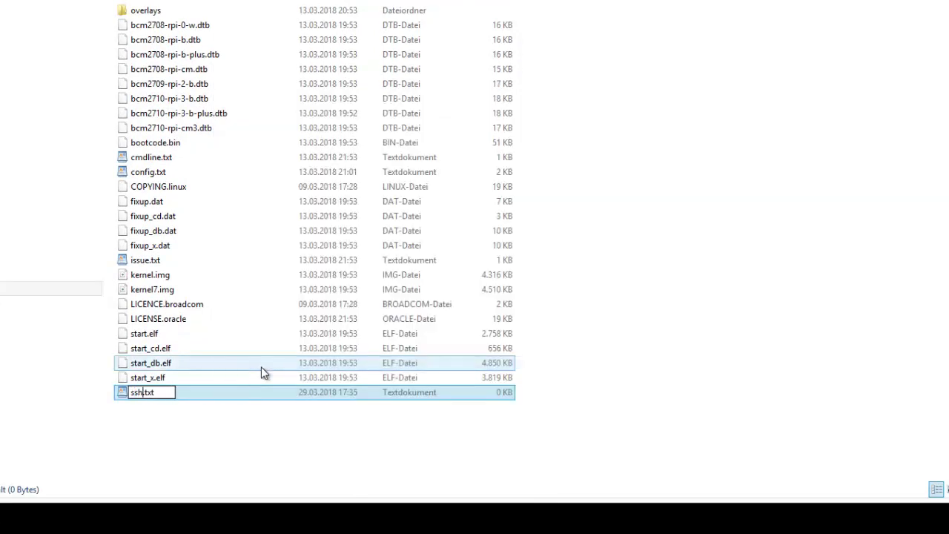
pyautogui.press('Return')
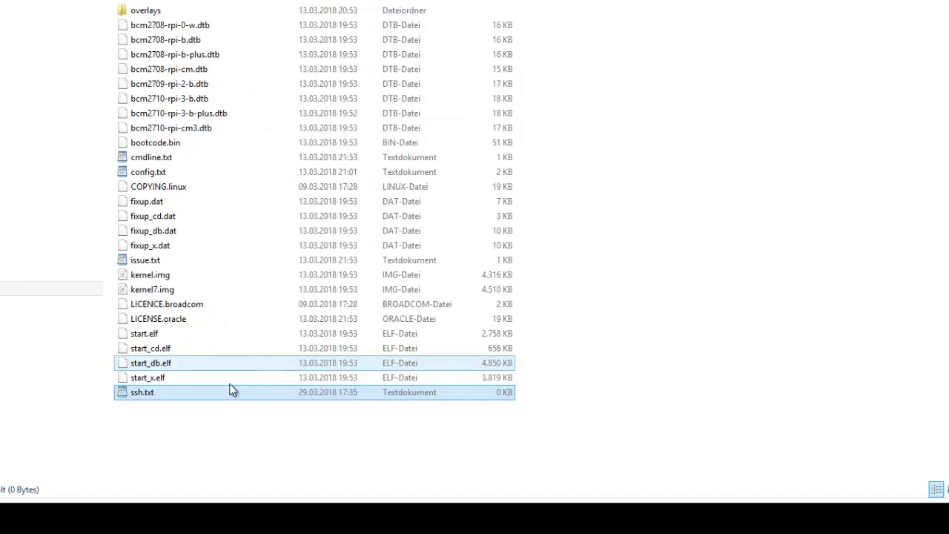
pyautogui.click(215, 433)
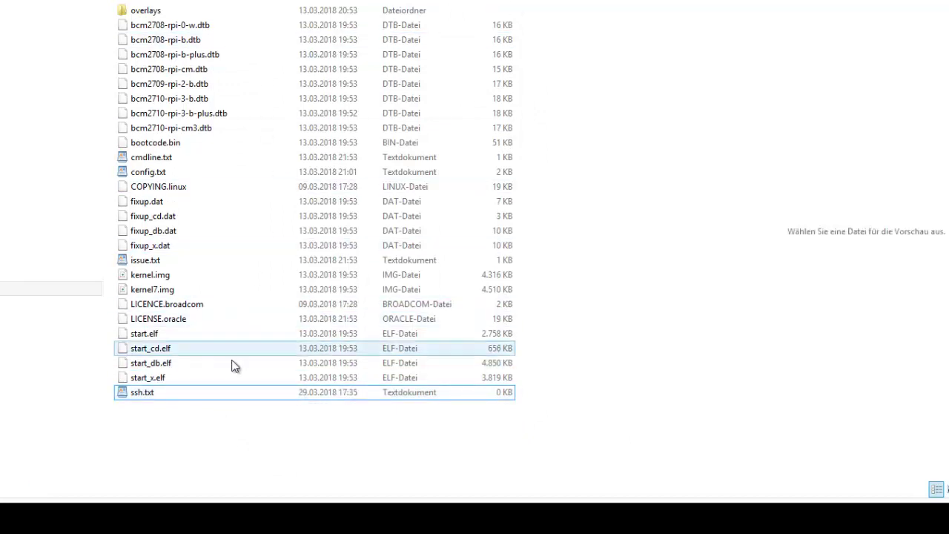
# Rename ssh.txt to ssh by removing its .txt extension, and accept the file extension change
pyautogui.click(155, 397)
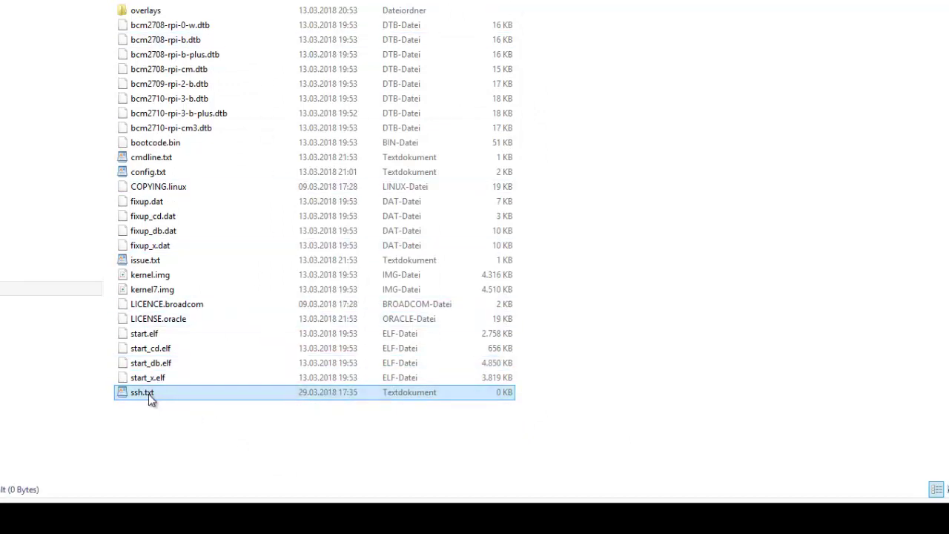
pyautogui.rightClick(155, 397)
pyautogui.click(209, 364)
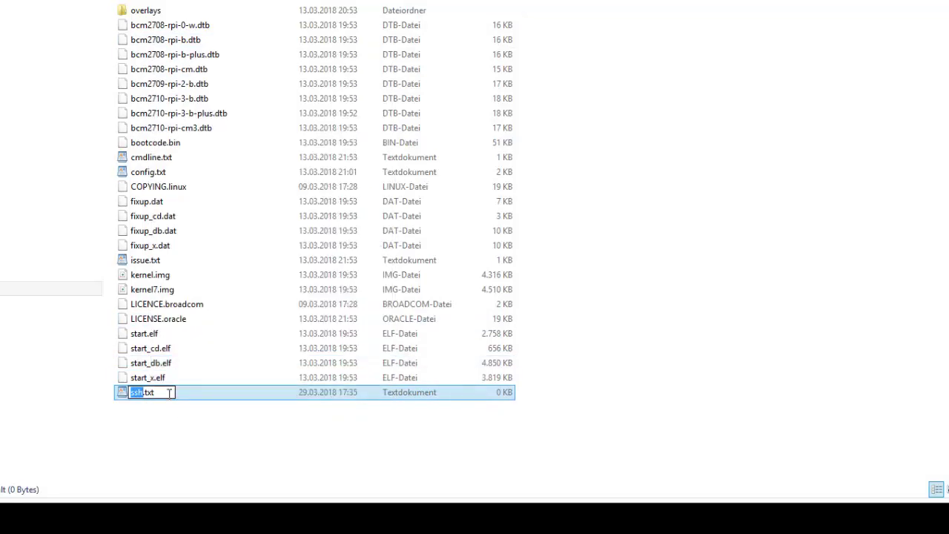
pyautogui.press('BackSpace')
pyautogui.press('BackSpace')
pyautogui.press('BackSpace')
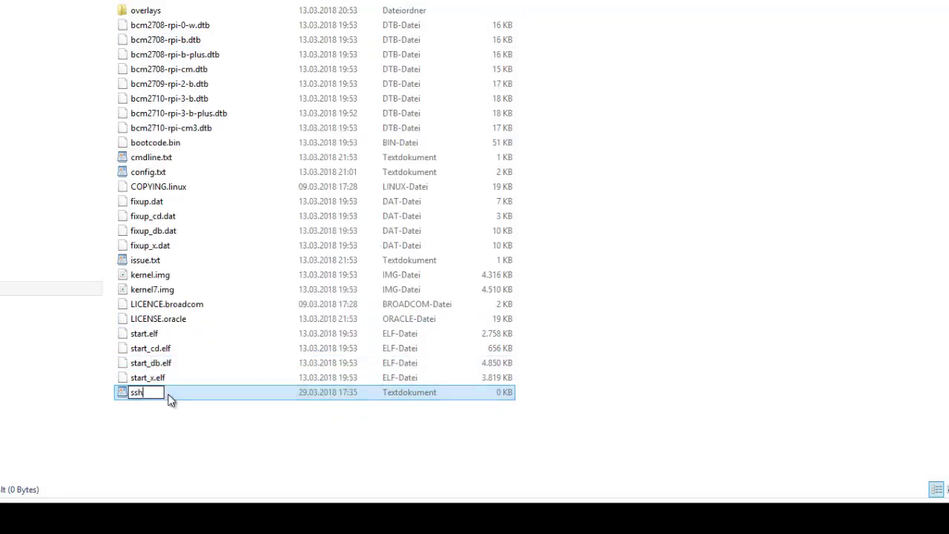
pyautogui.press('Return')
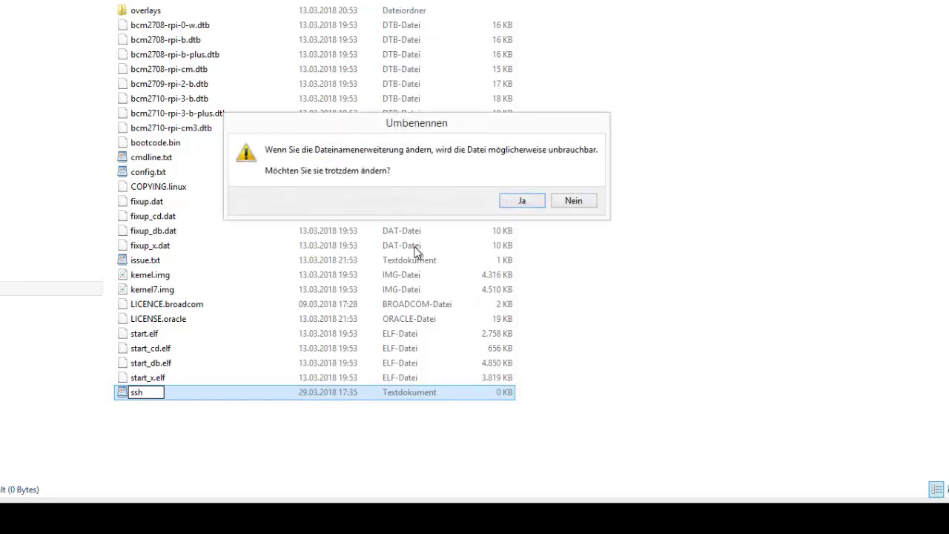
pyautogui.click(530, 203)
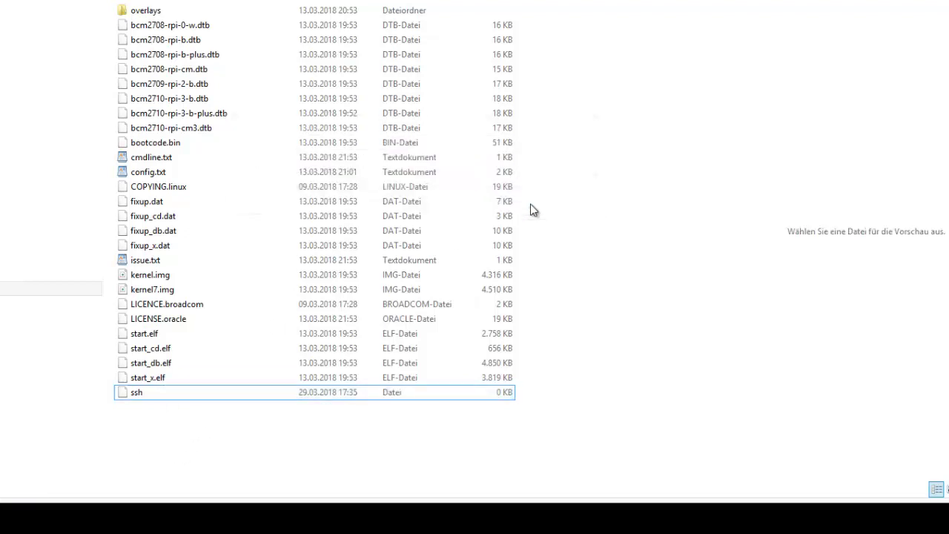
# Make sure "Erweiterungen bei bekannten Dateitypen ausblenden" is off in the folder options for viewing, and apply the settings
pyautogui.click(137, 396)
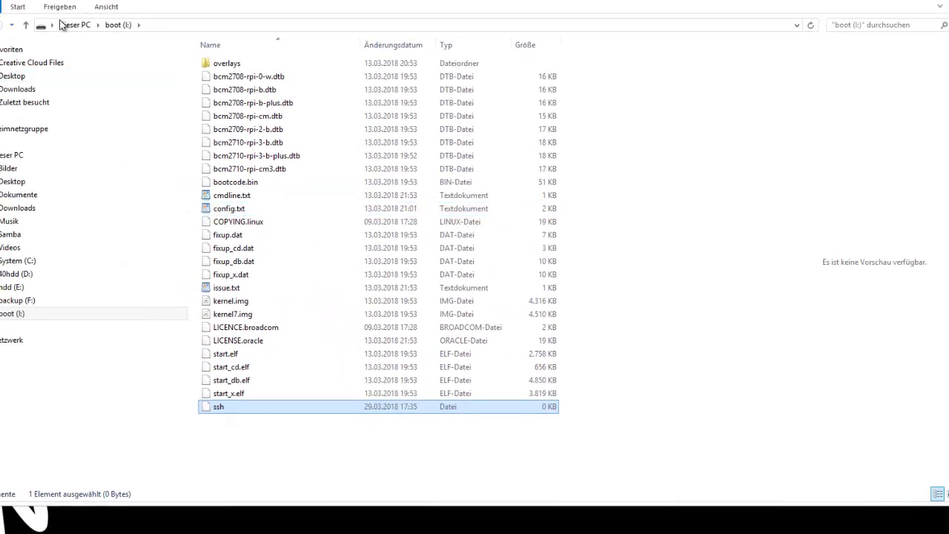
pyautogui.click(111, 11)
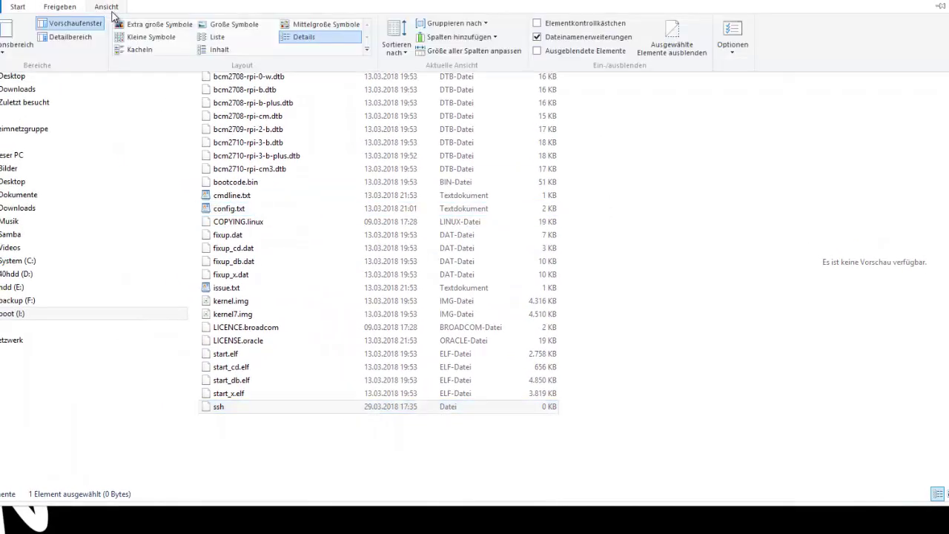
pyautogui.click(736, 50)
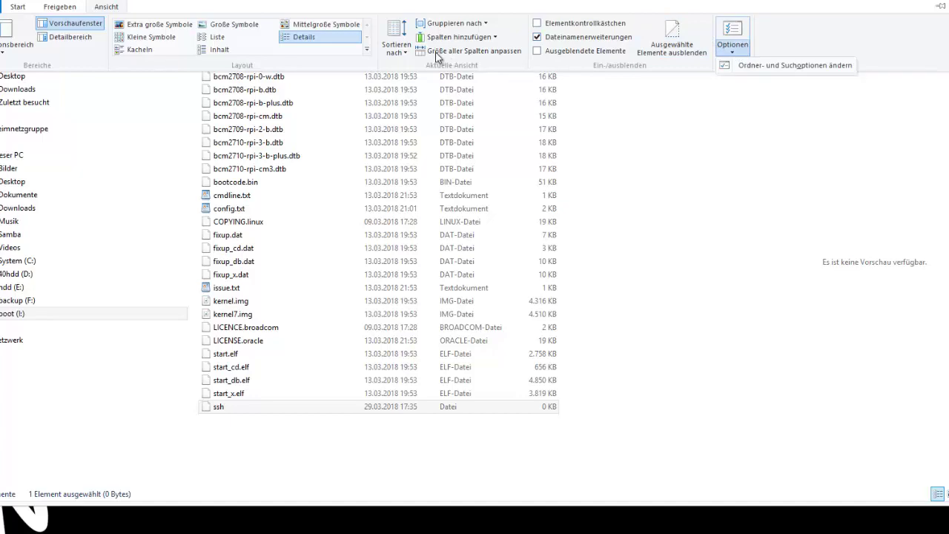
pyautogui.click(786, 68)
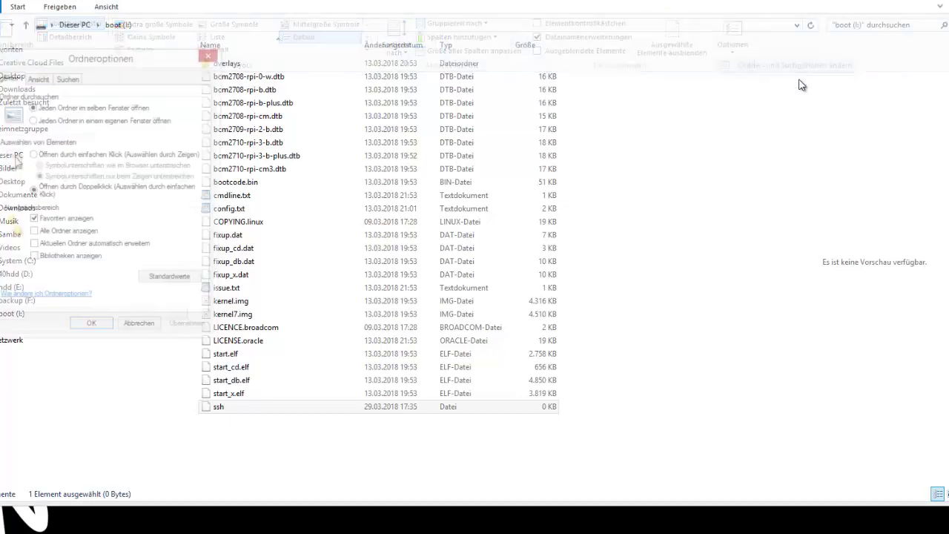
pyautogui.click(30, 80)
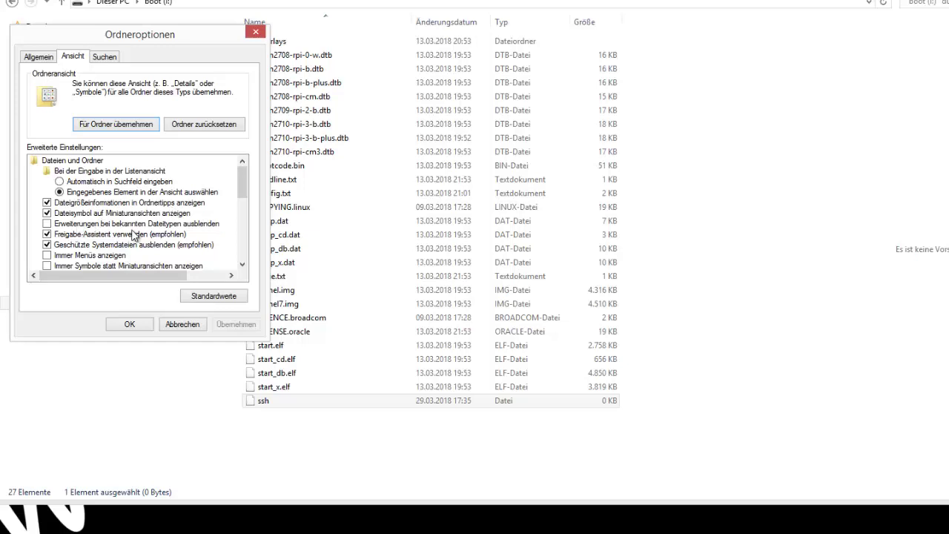
pyautogui.click(169, 225)
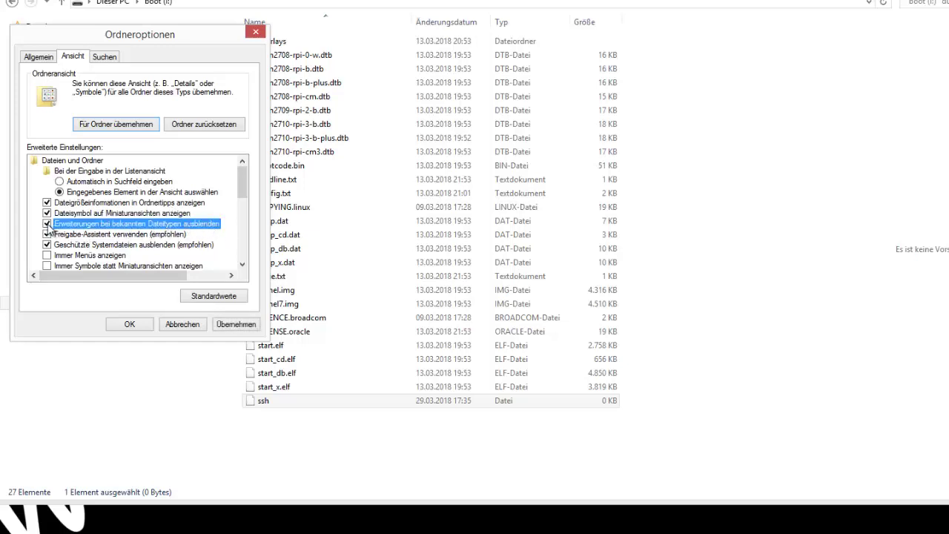
pyautogui.click(236, 324)
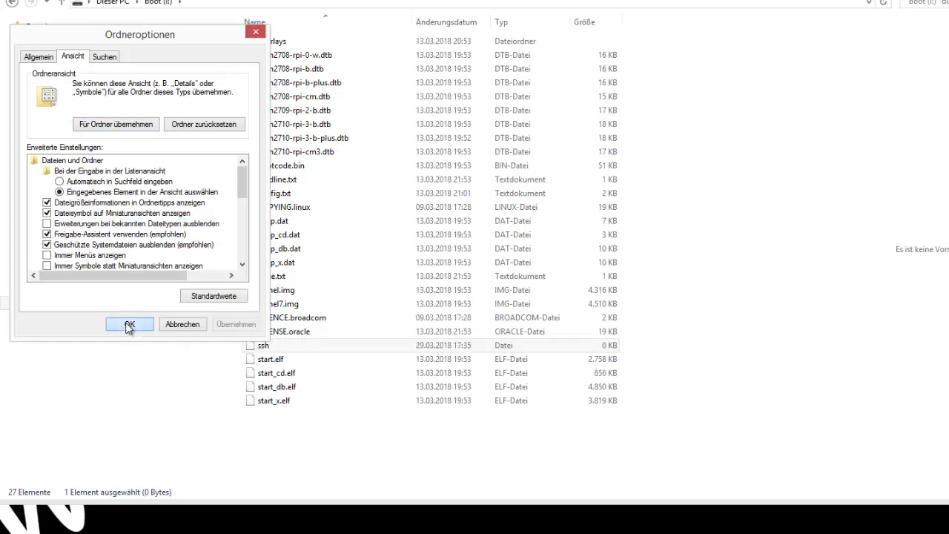
pyautogui.click(129, 325)
# Close the boot (I:) Explorer window and reveal the hidden notification icons for safely removing the card
pyautogui.click(290, 388)
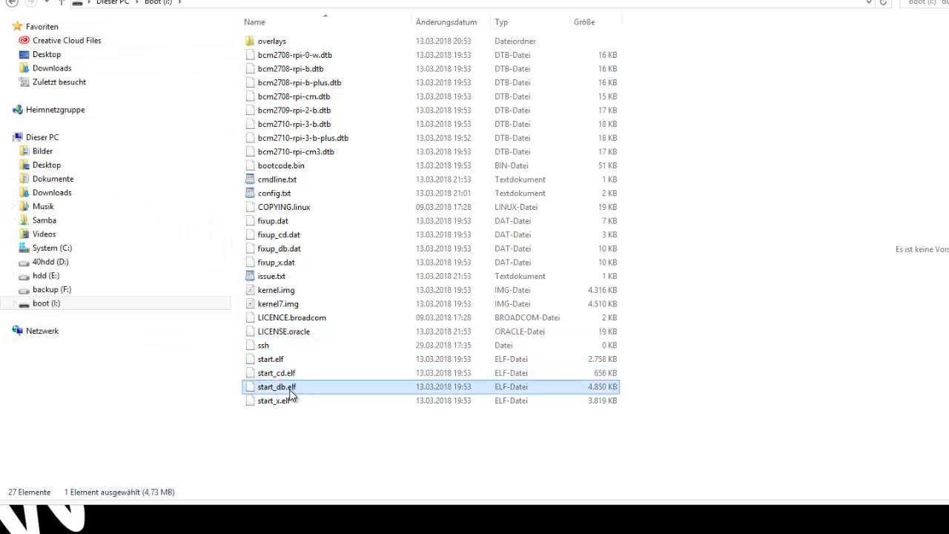
pyautogui.click(285, 349)
pyautogui.click(851, 87)
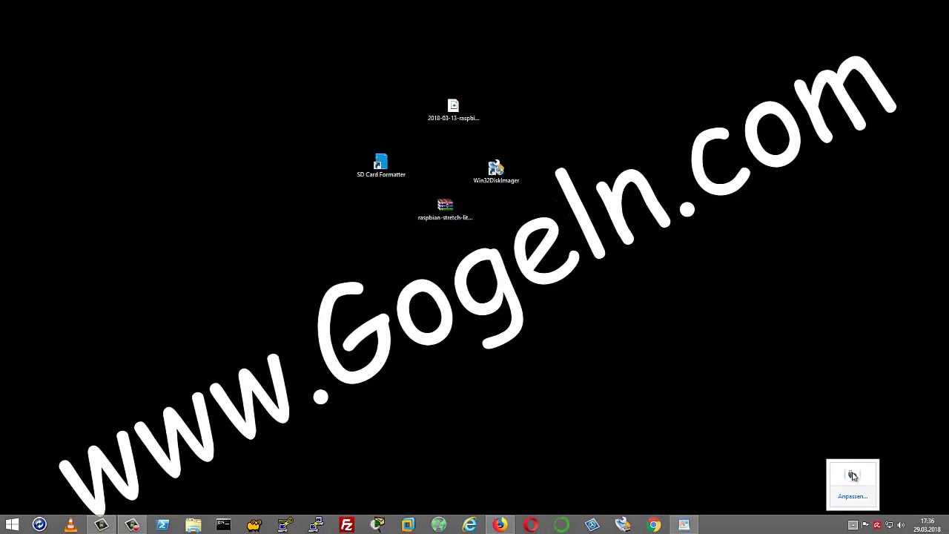
pyautogui.click(921, 489)
pyautogui.rightClick(861, 528)
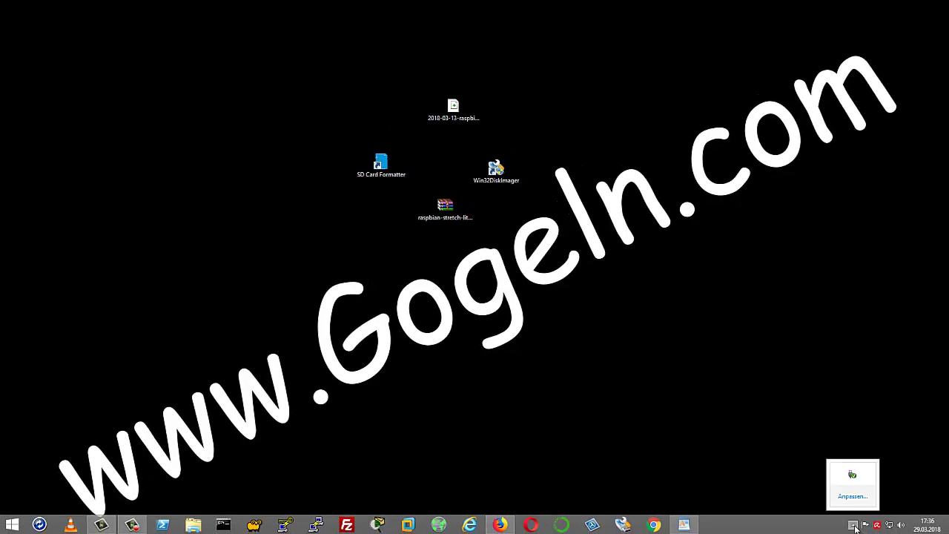